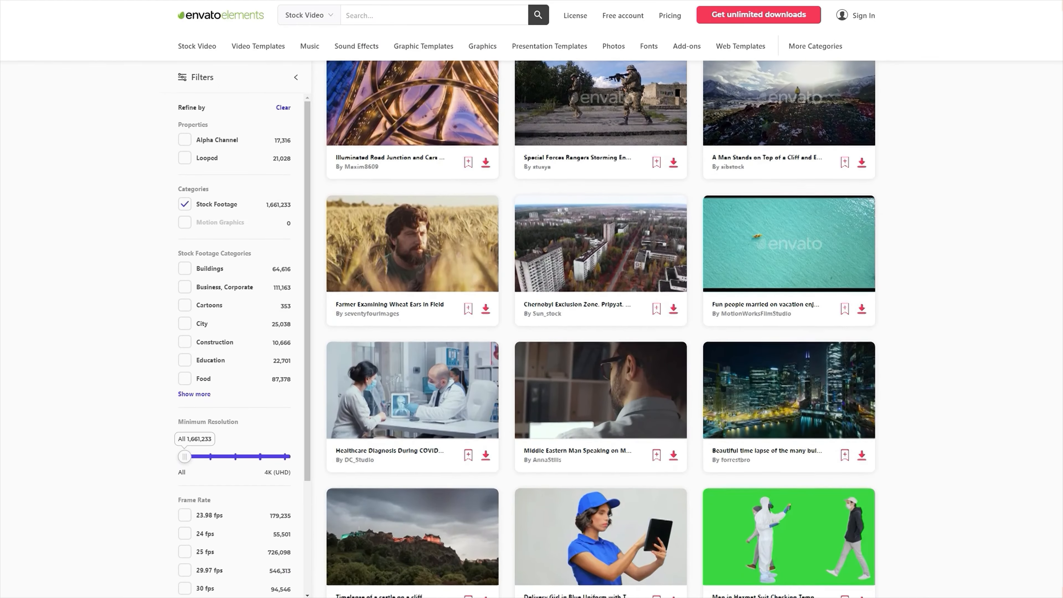
scroll(650, 352, down, 1)
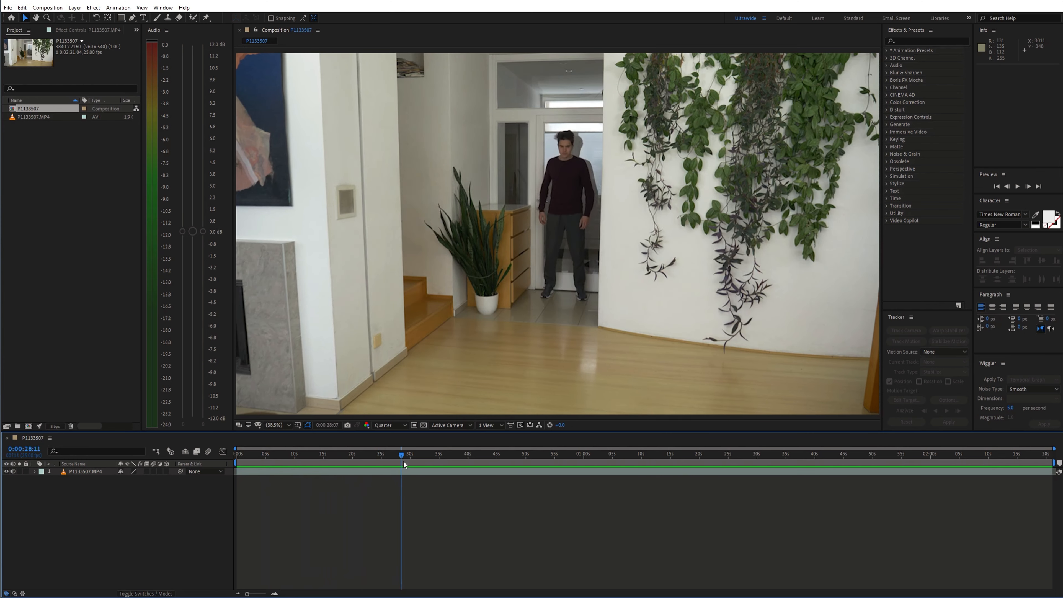
Duplicate the P1133507.MP4 layer with the playhead moved to 0:00:08:04.
drag(245, 443, 284, 445)
click(419, 467)
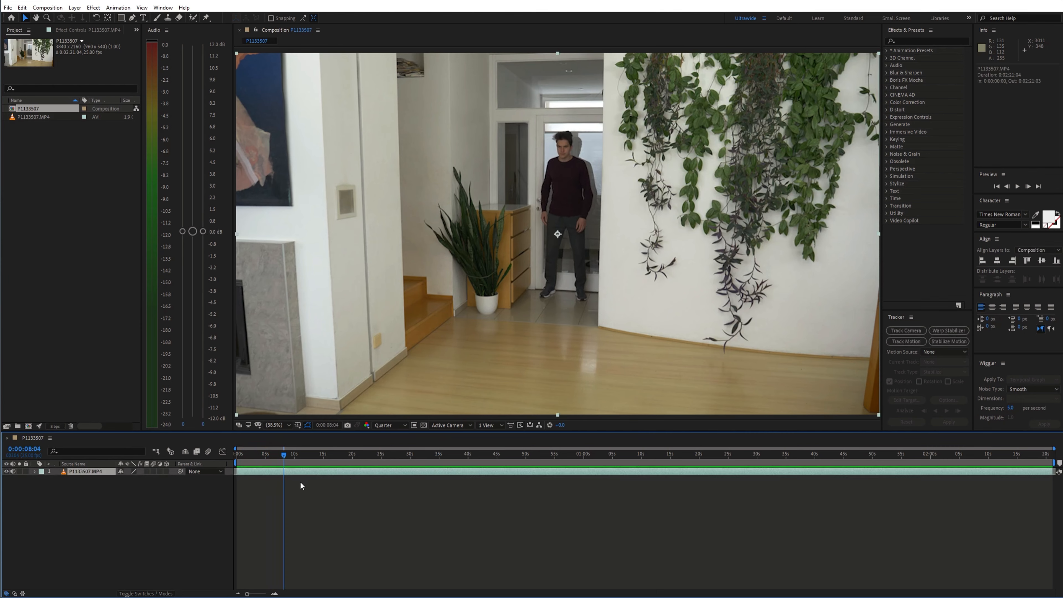
key(ctrl+d)
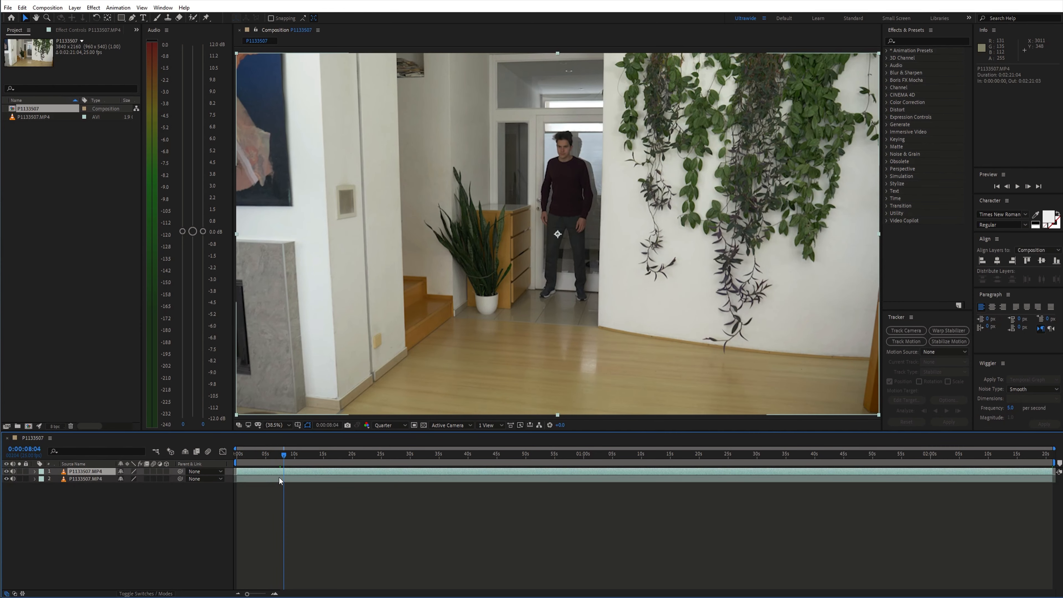
Split the upper footage copy at the start of the run and delete its earlier piece.
drag(279, 478, 564, 474)
key(ctrl+shift+d)
click(268, 478)
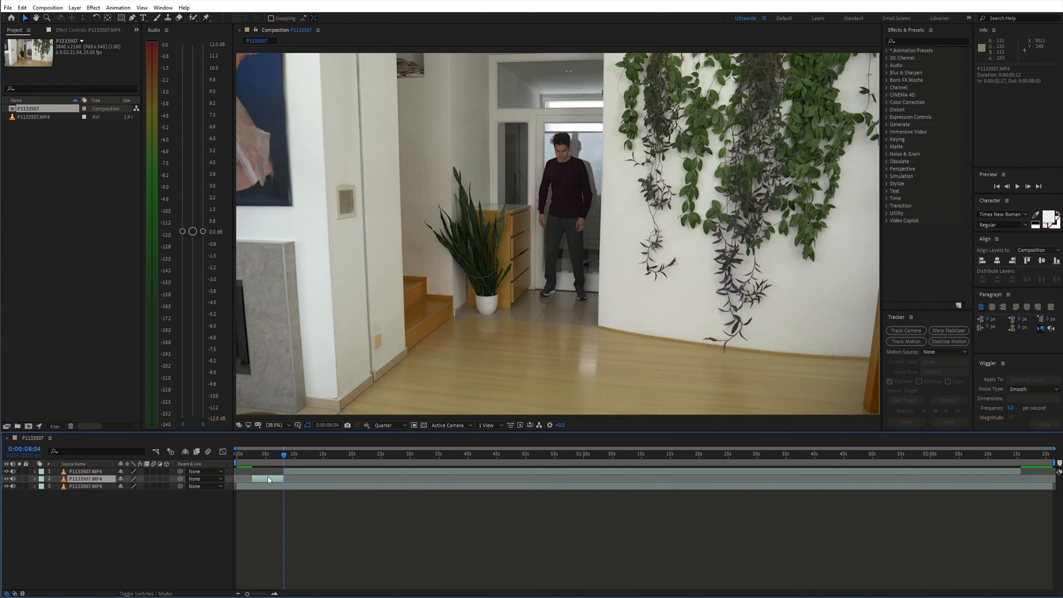
key(Delete)
Split the upper footage layer at 0:00:10:05, once the man has left the frame.
drag(1055, 448, 523, 448)
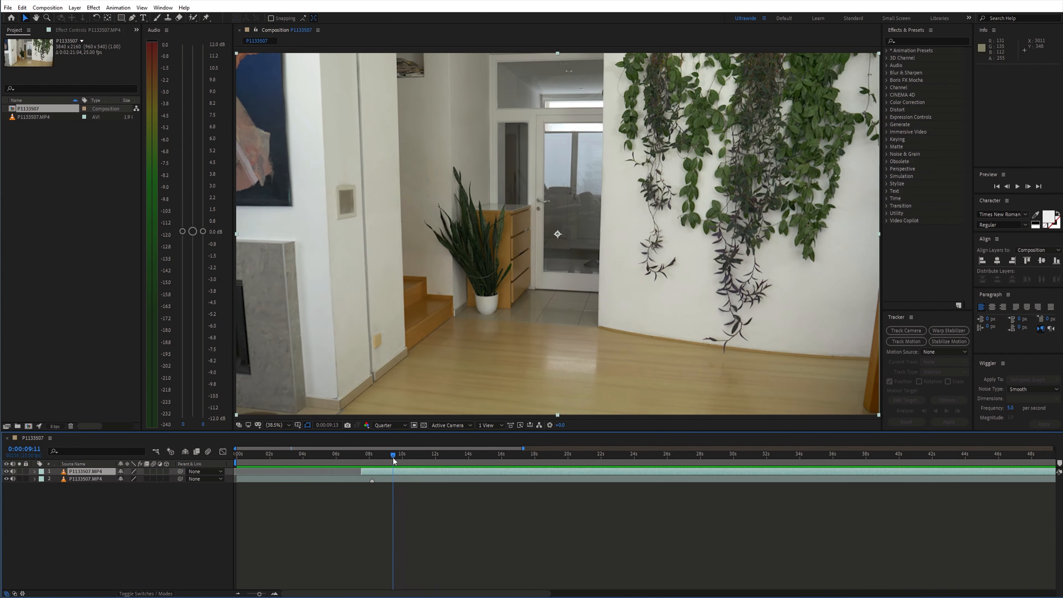
mouse_move(394, 457)
mouse_down()
mouse_move(384, 457)
mouse_move(406, 460)
mouse_up()
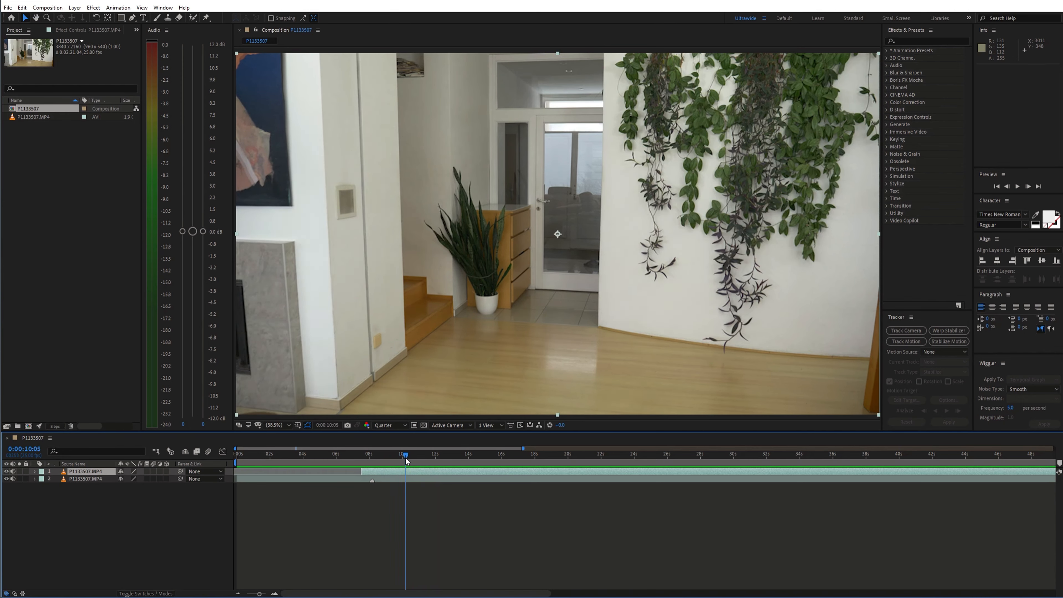
key(ctrl+shift+d)
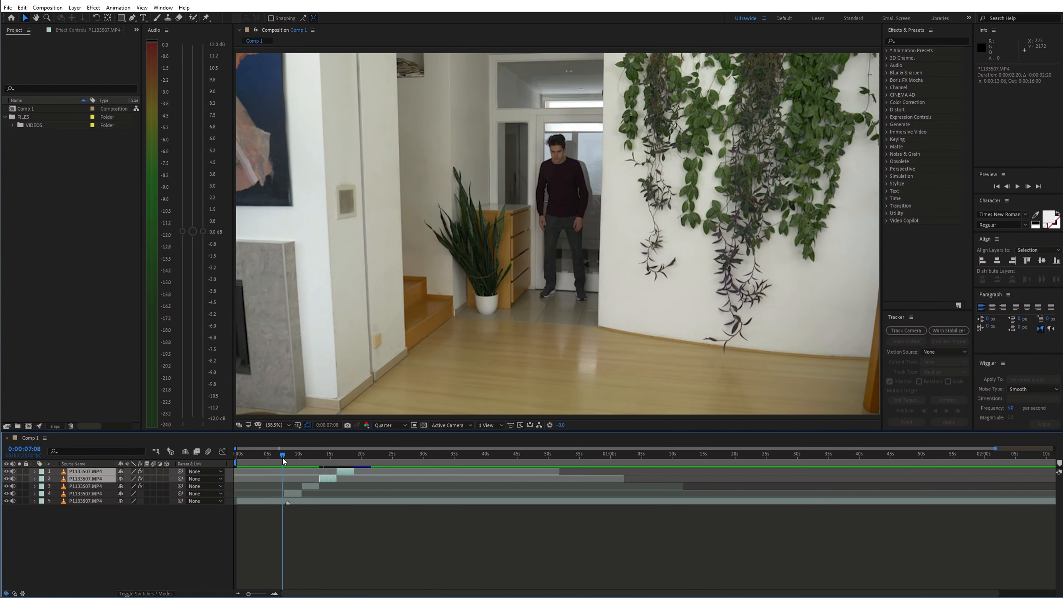
Shift the right 2, right 1 and left 2 clips to start at 0:00:10:11, directly after left 1.
click(329, 543)
key(space)
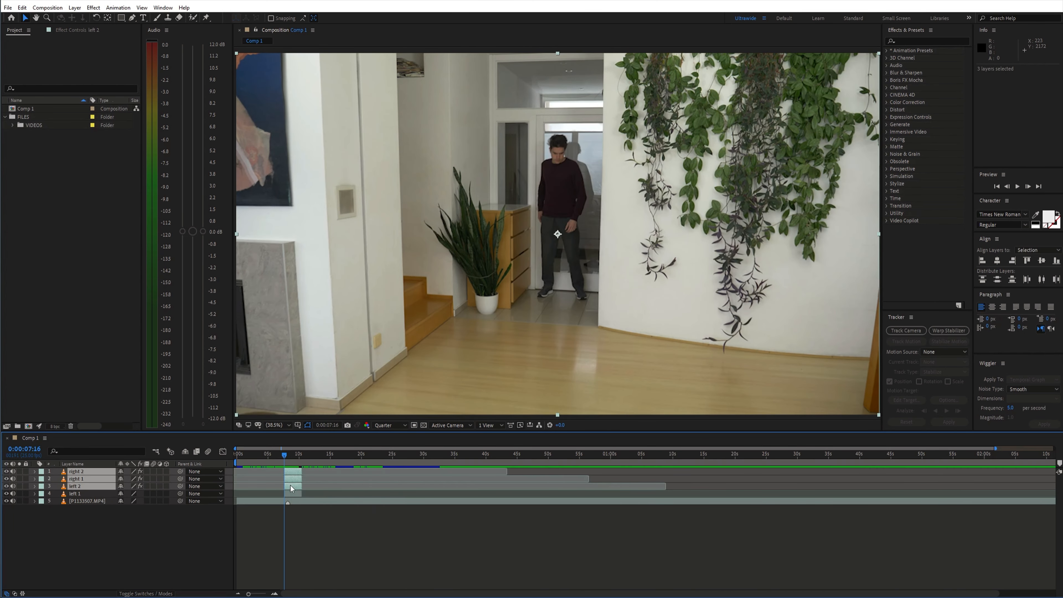
drag(292, 488, 309, 488)
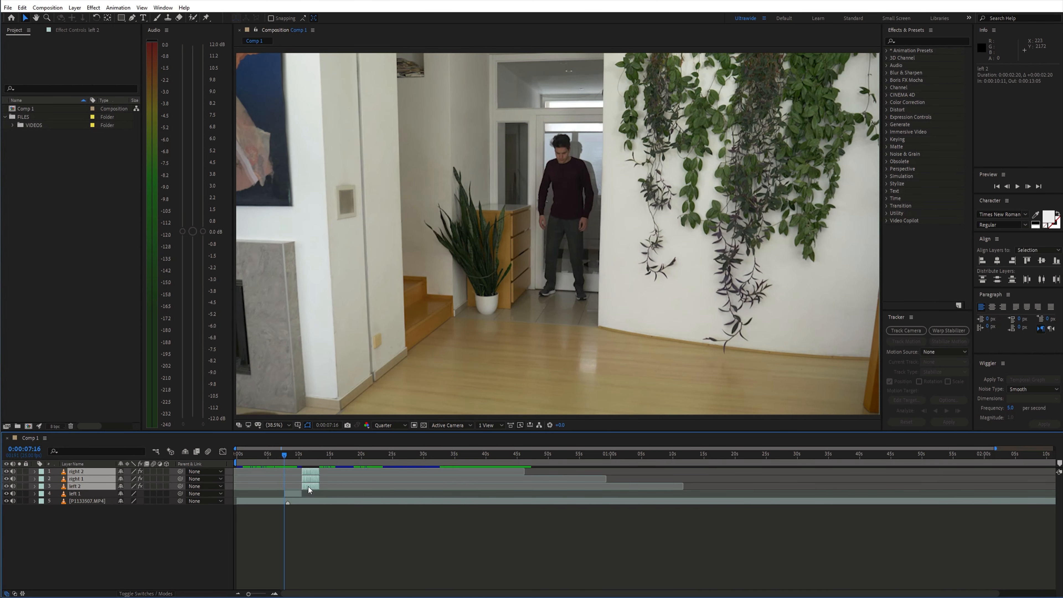
Rotoscope the man in the left 1 layer with the Roto Brush and freeze the matte.
click(290, 493)
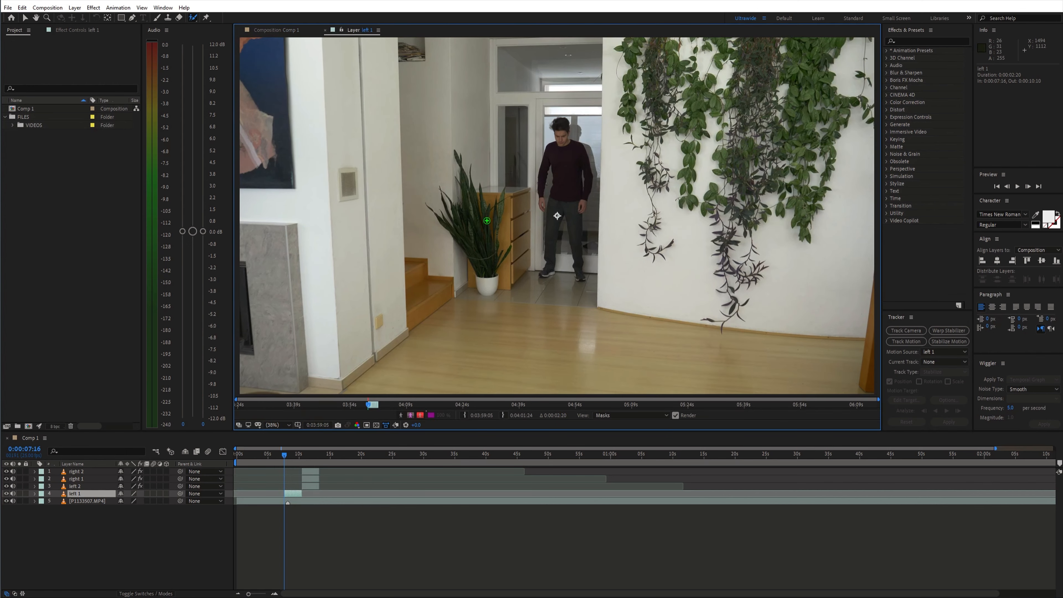
scroll(487, 220, up, 3)
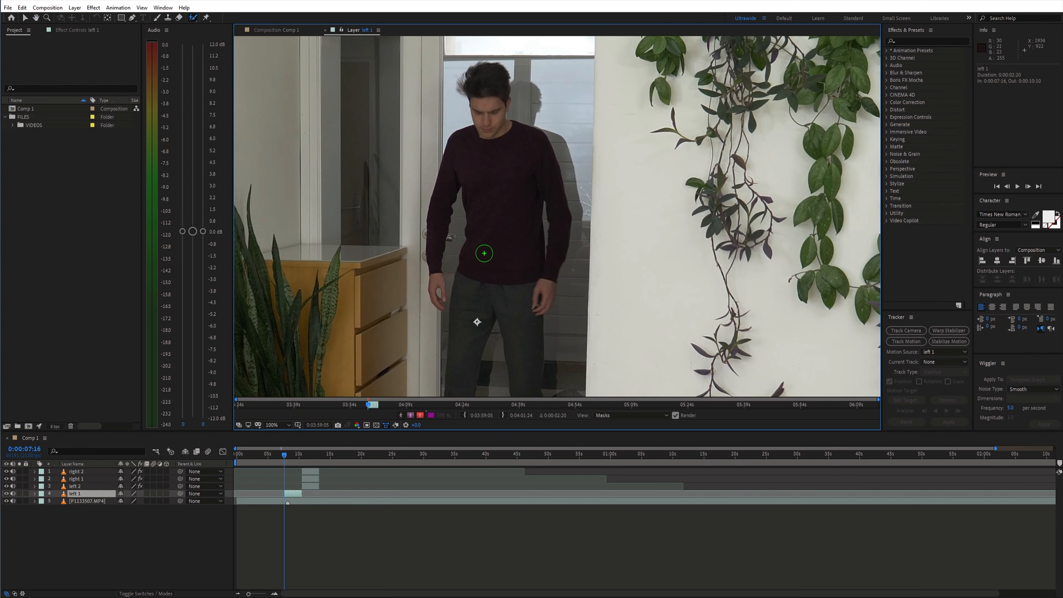
drag(439, 300, 438, 283)
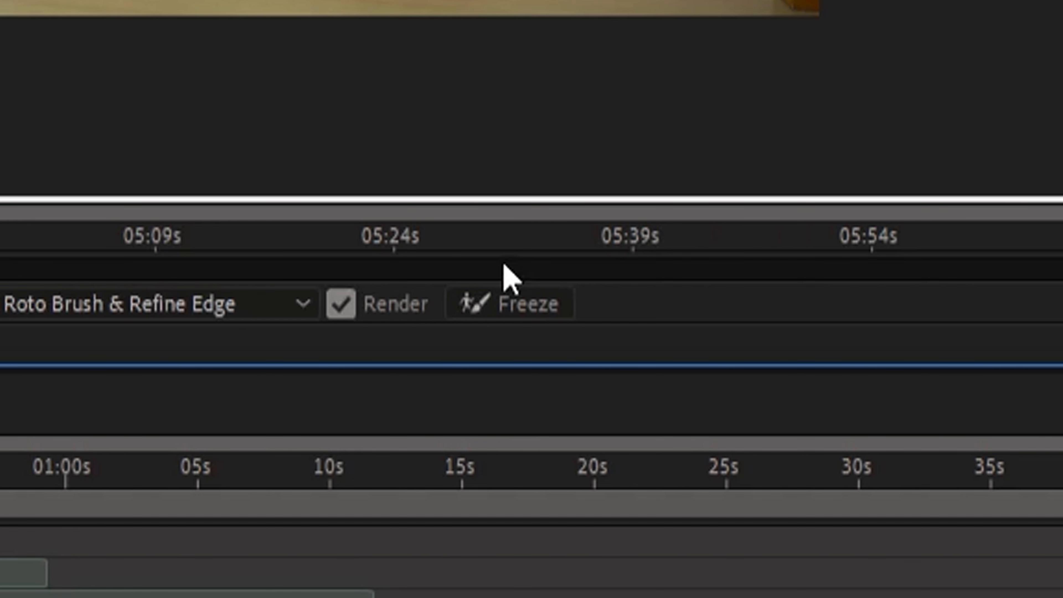
click(525, 308)
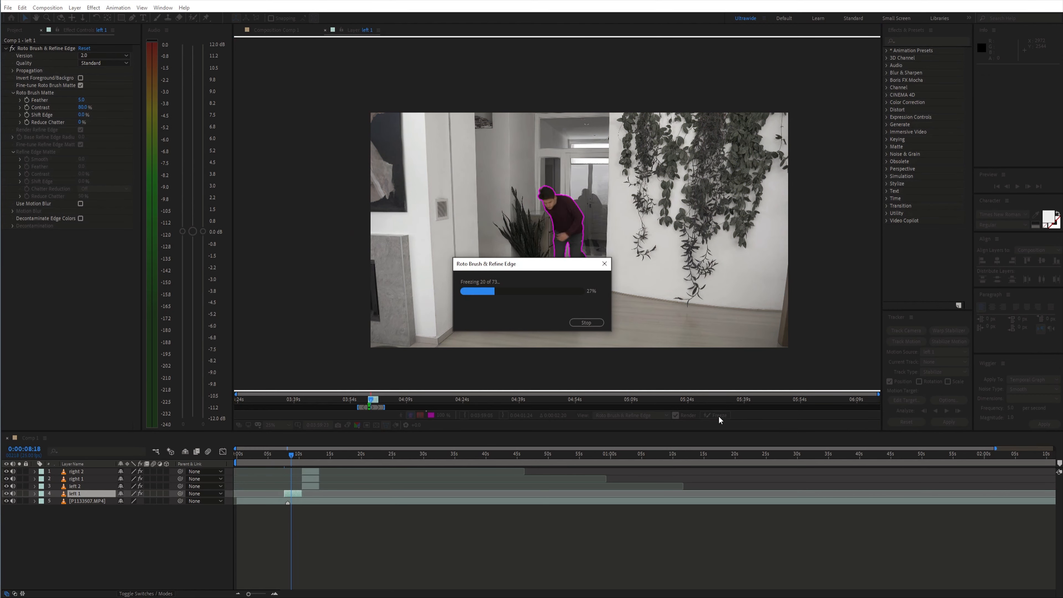
Set the Roto Brush Matte feather of left 1 to 28.7 while viewing the composition.
click(297, 30)
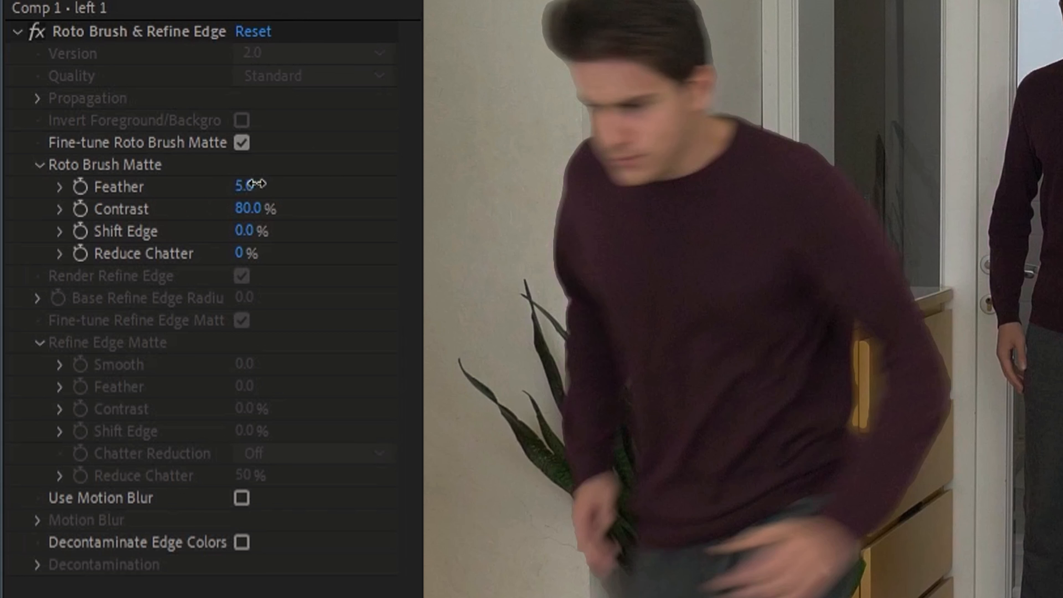
drag(83, 99, 89, 99)
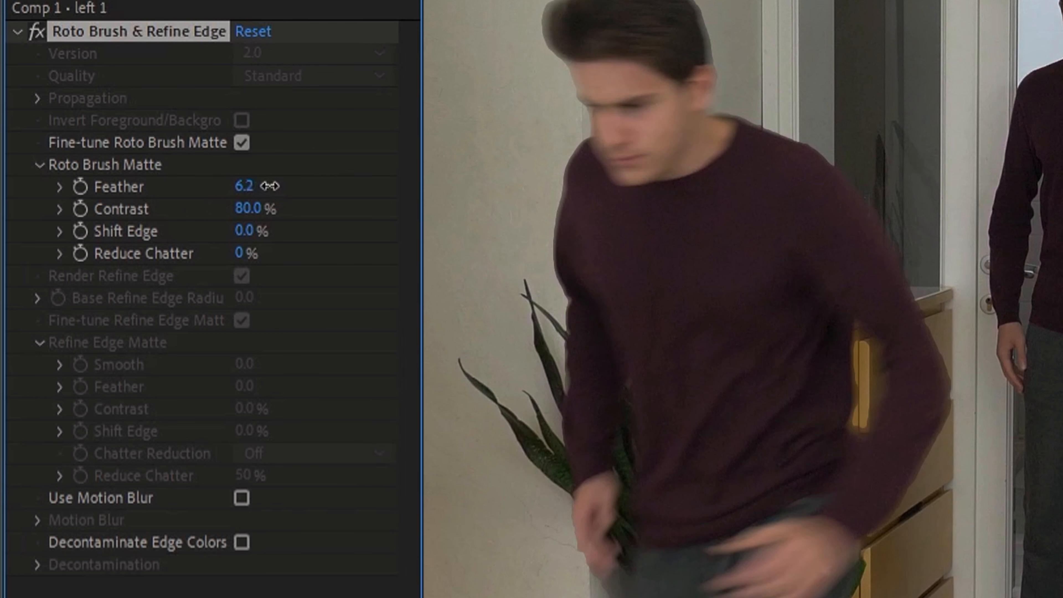
drag(293, 188, 294, 182)
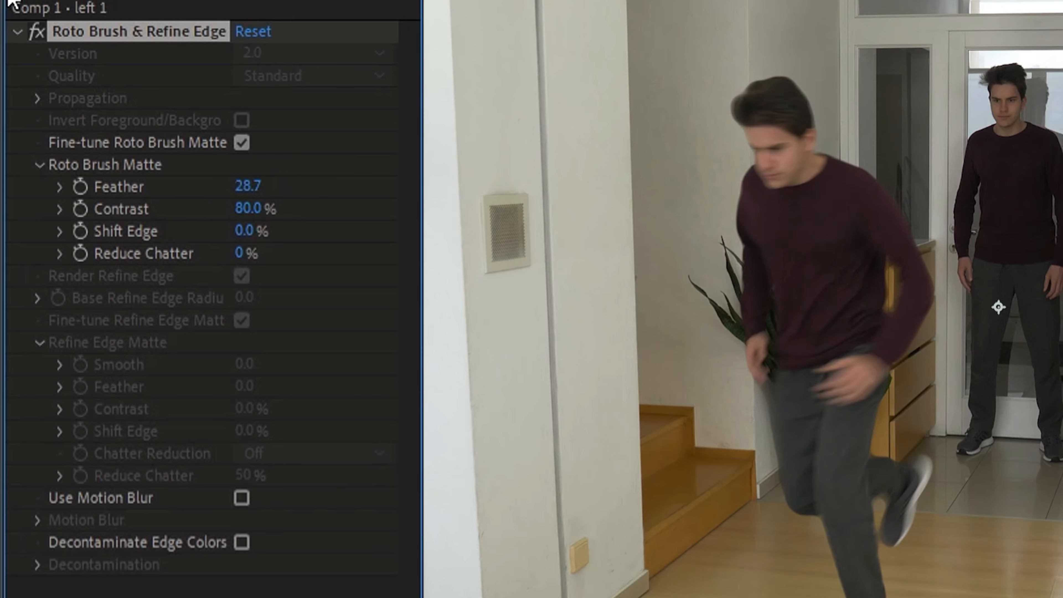
Compare left 1 with the Roto Brush & Refine Edge effect off and on, and enable the effect's motion blur.
click(36, 32)
click(35, 32)
click(35, 32)
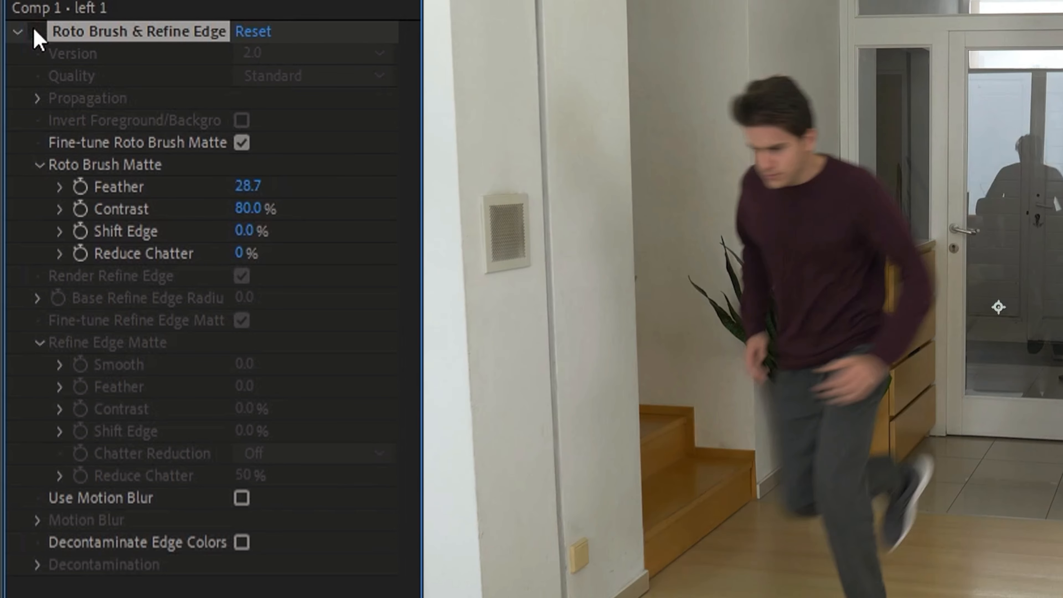
click(35, 32)
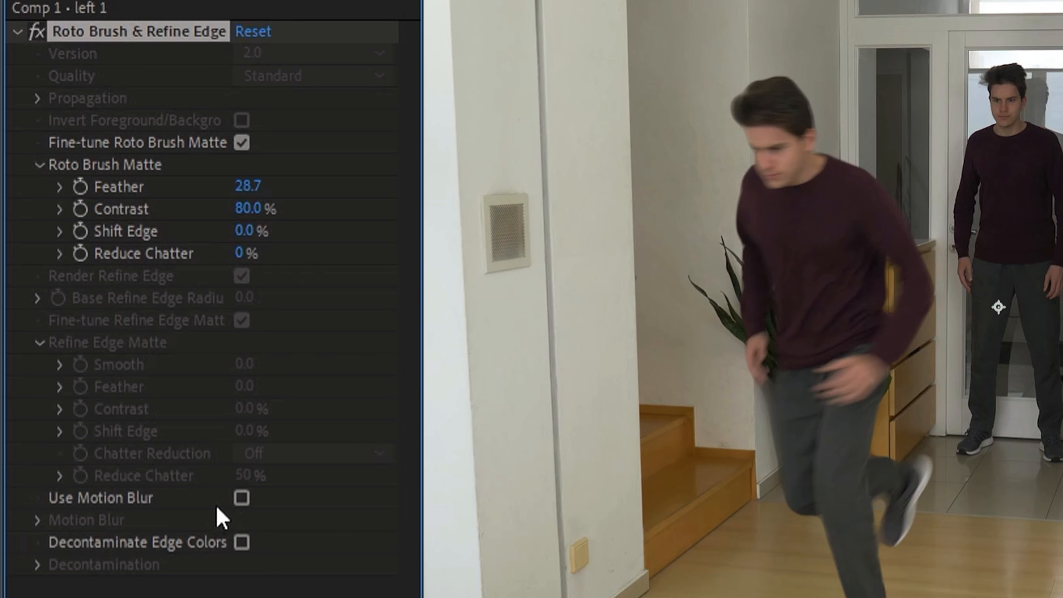
click(241, 499)
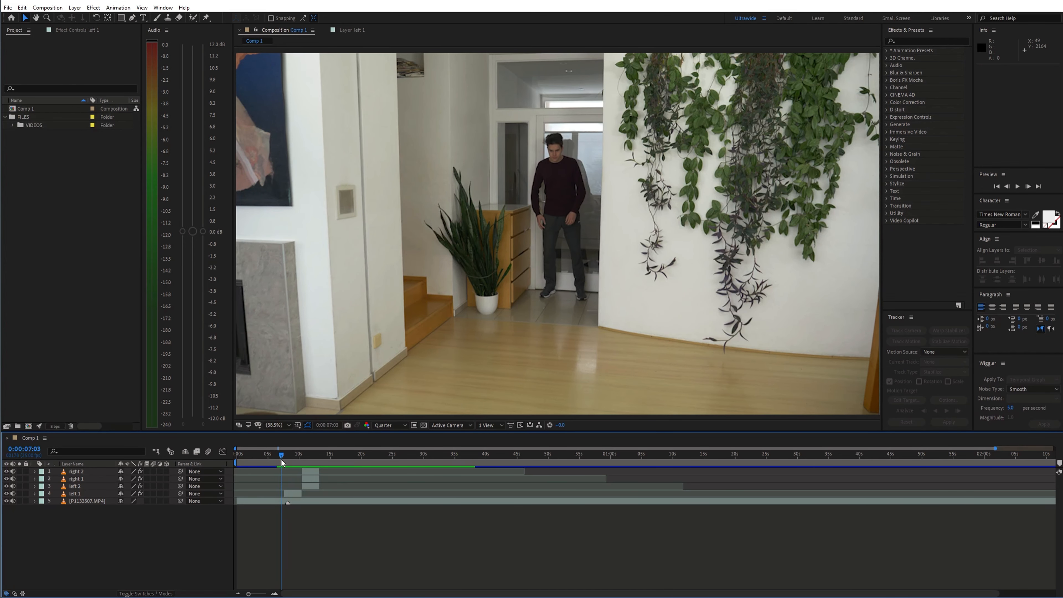
Play back the composition around the left 1 clip to review the cut-out runner.
click(285, 459)
drag(285, 458, 293, 460)
key(space)
key(space)
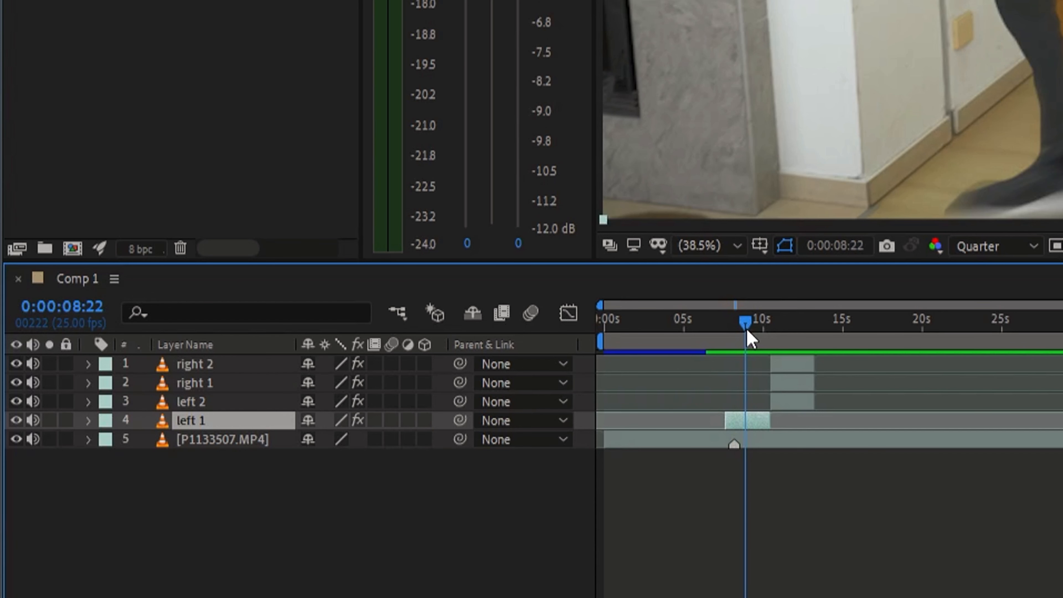
Duplicate the left 1 layer, offset the lower copy slightly later in time, and play back the two runners.
key(ctrl+d)
click(749, 441)
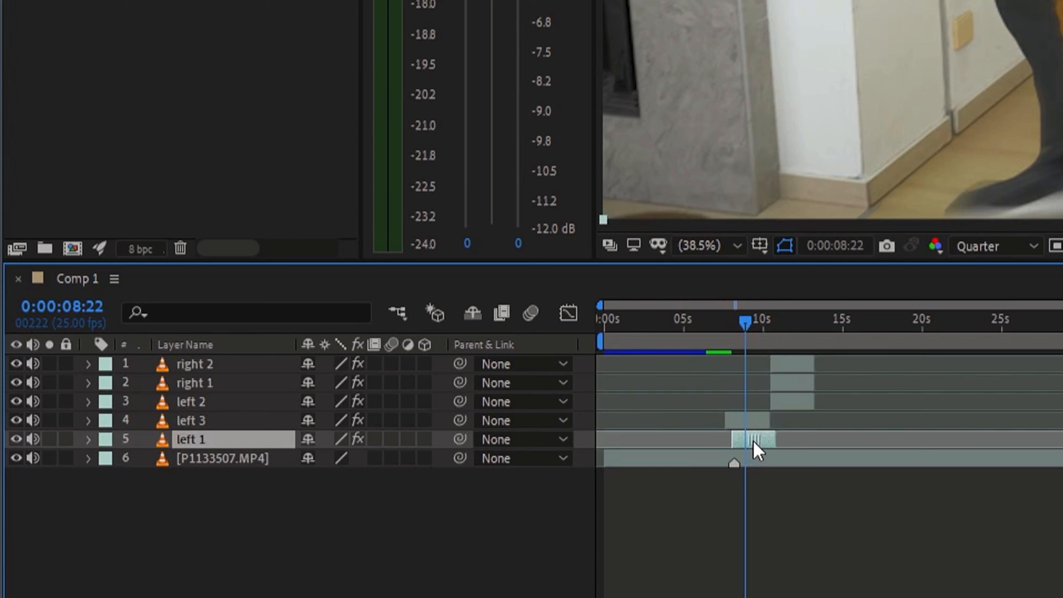
drag(750, 337, 729, 328)
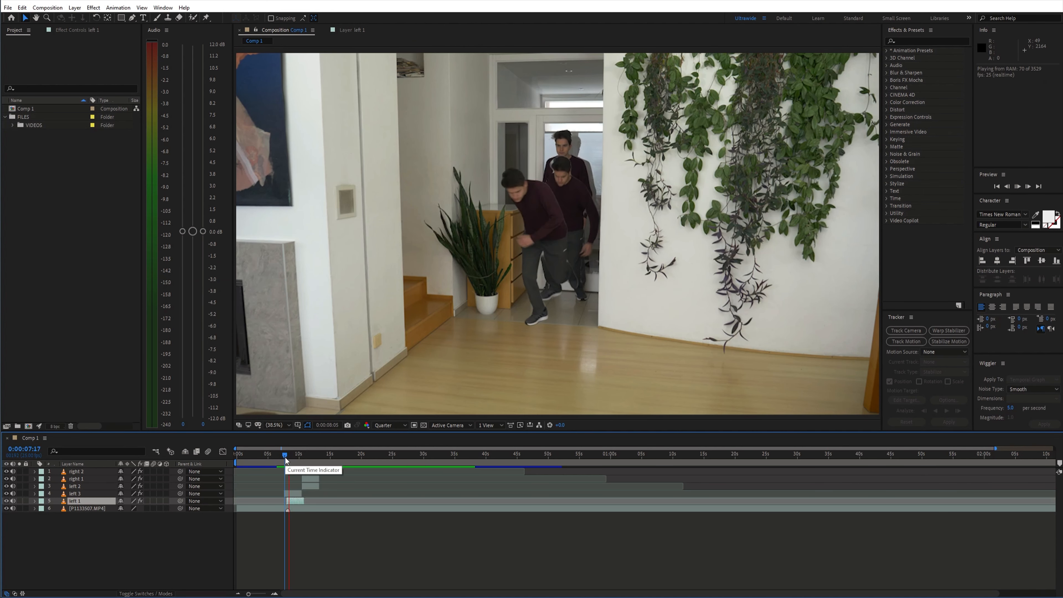
key(space)
key(space)
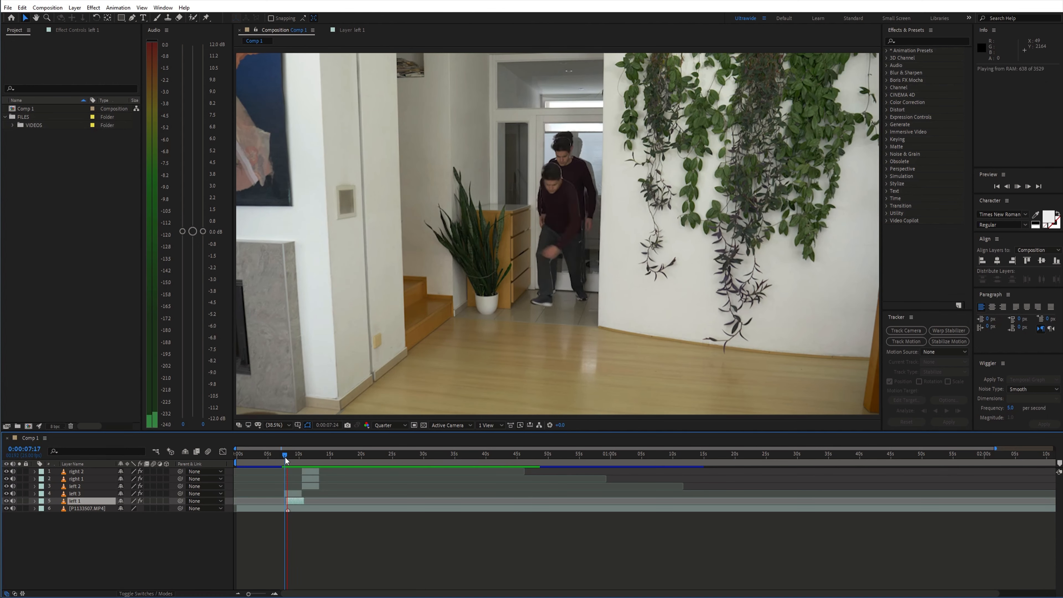
Rename the two left 1 copies as left 1 - 2 and left 1 - 1, and play back the run.
drag(285, 457, 291, 458)
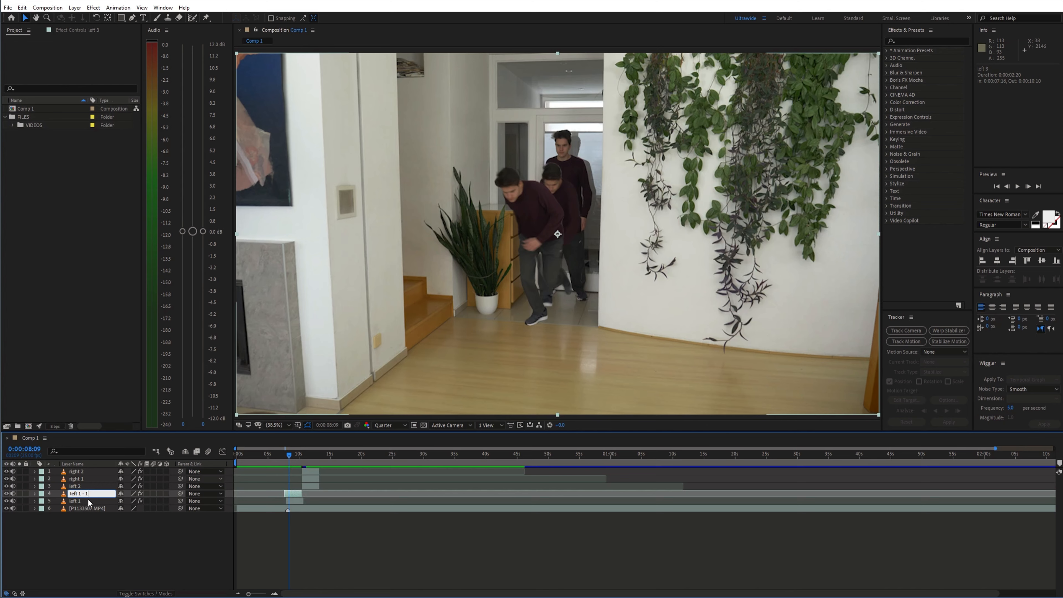
key(space)
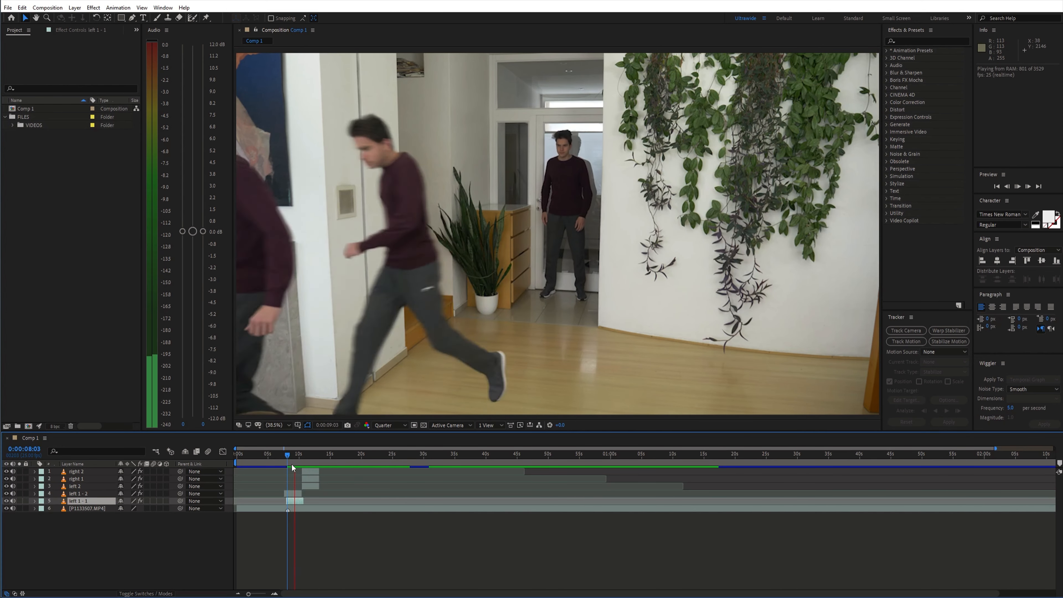
key(space)
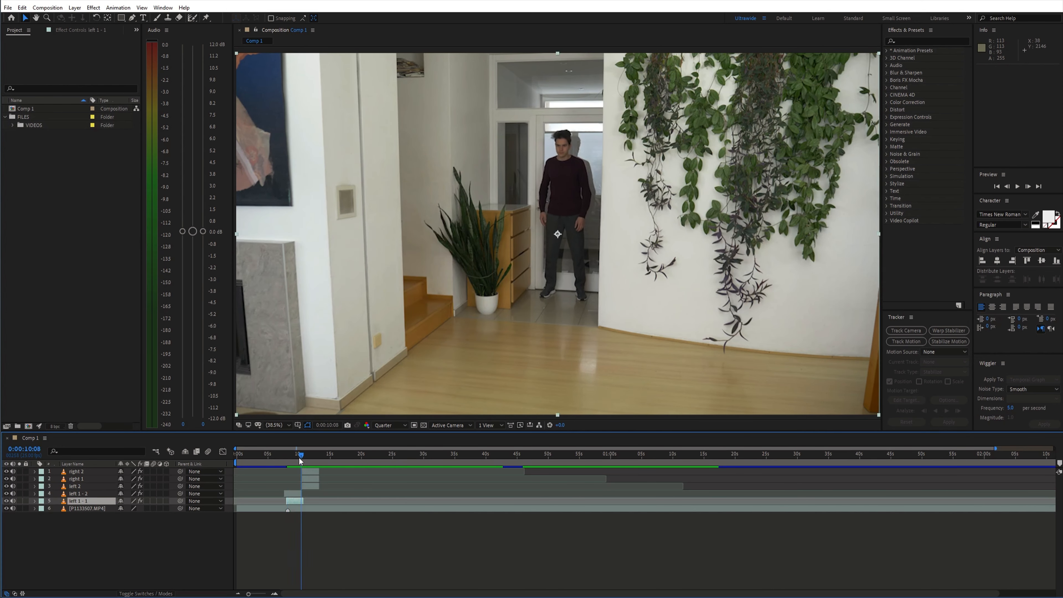
Rotoscope the man in the left 2 - 1 layer, refining the selection around his shoes and head, and freeze the matte.
mouse_move(311, 479)
mouse_down()
mouse_move(338, 479)
mouse_move(310, 461)
mouse_up()
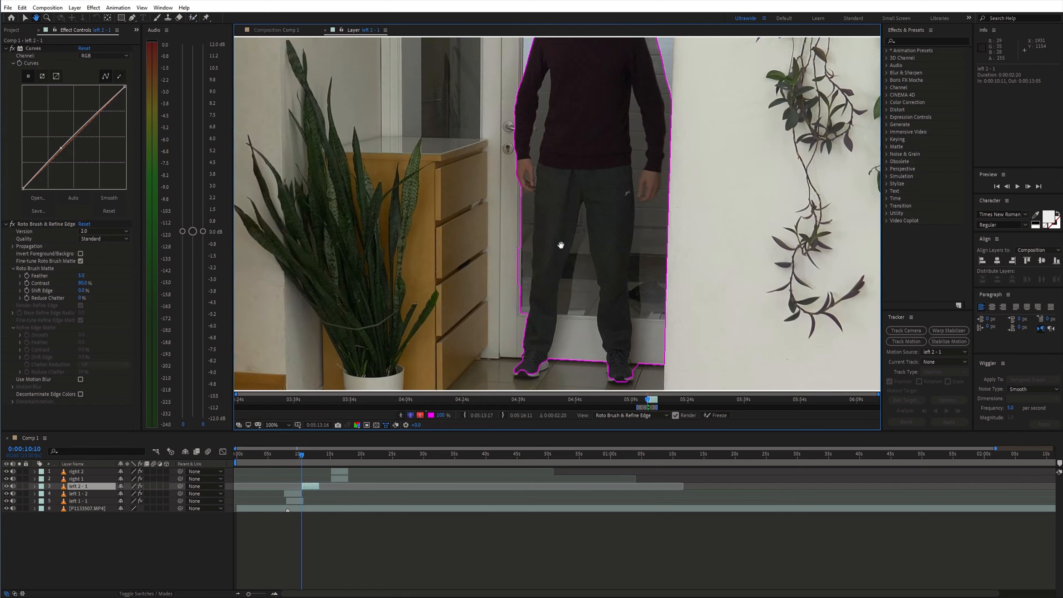
drag(546, 182, 557, 371)
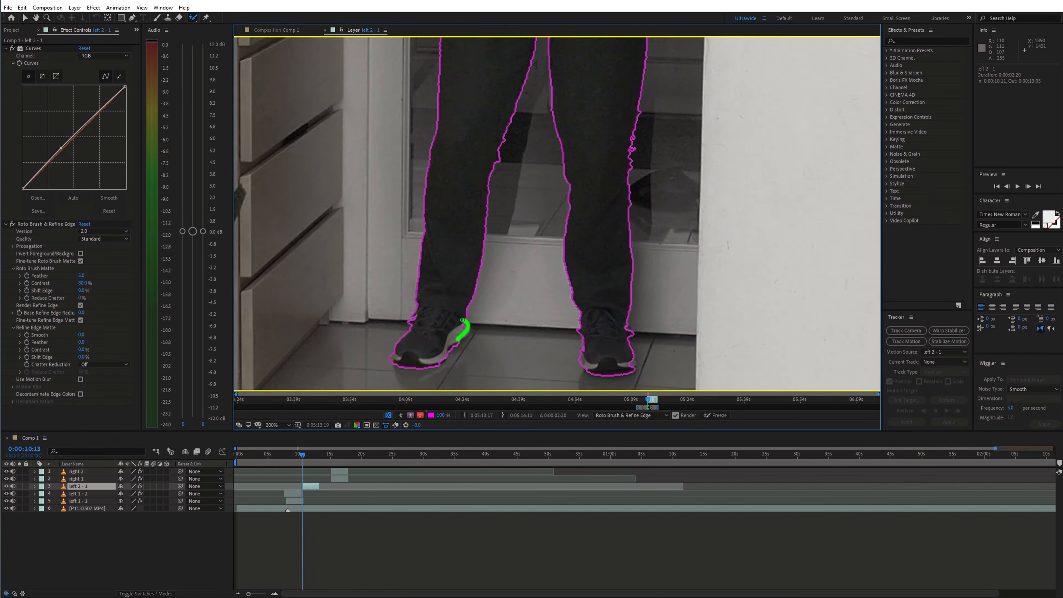
drag(574, 286, 644, 299)
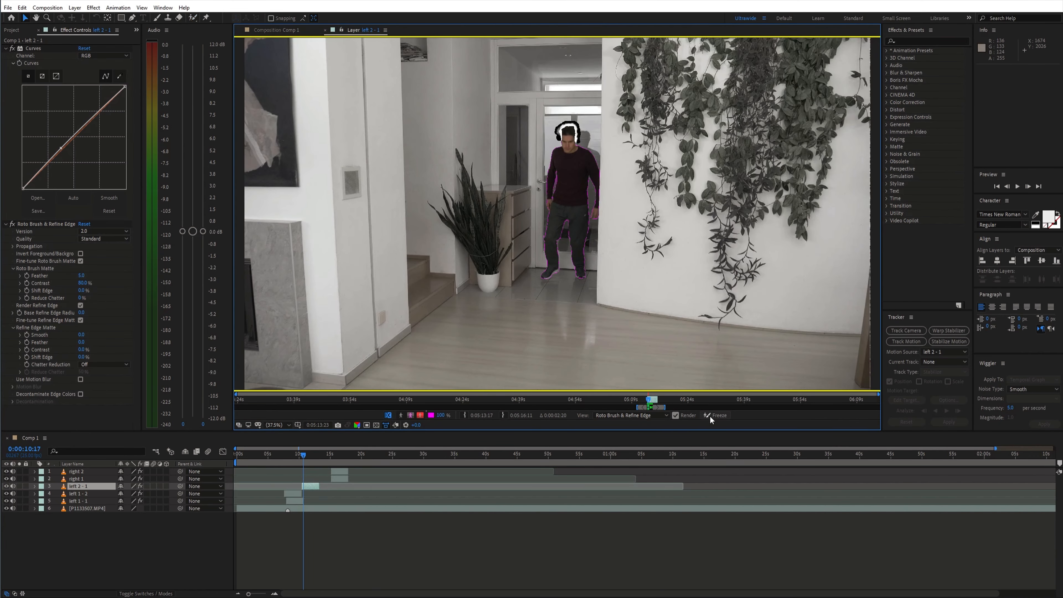
click(716, 416)
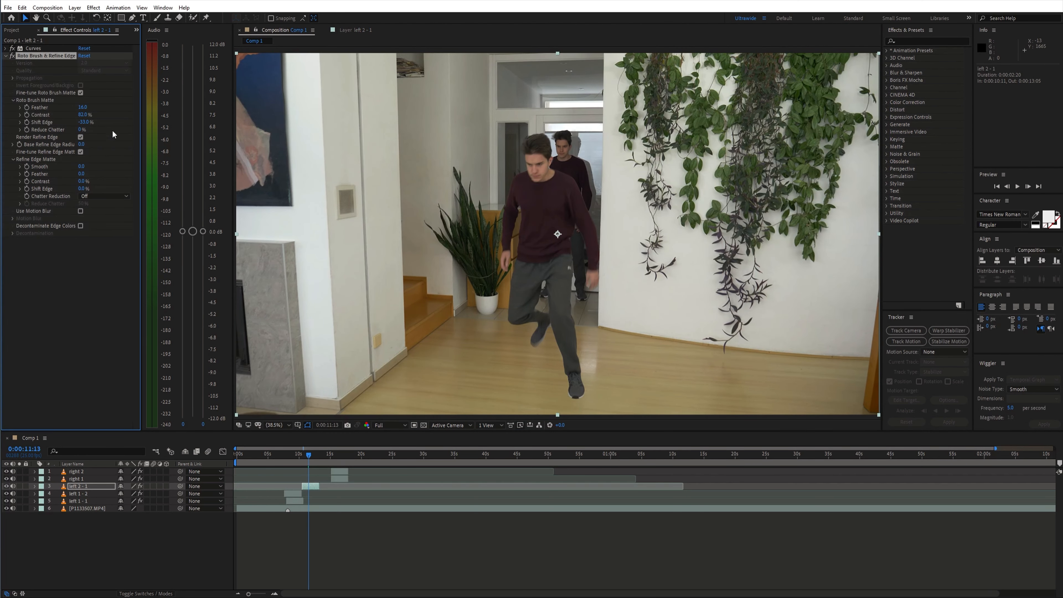
Shift the left 2 - 1 clip earlier to start at 0:00:07:23, place it beneath left 1 - 2, and play back the run.
click(300, 461)
key(space)
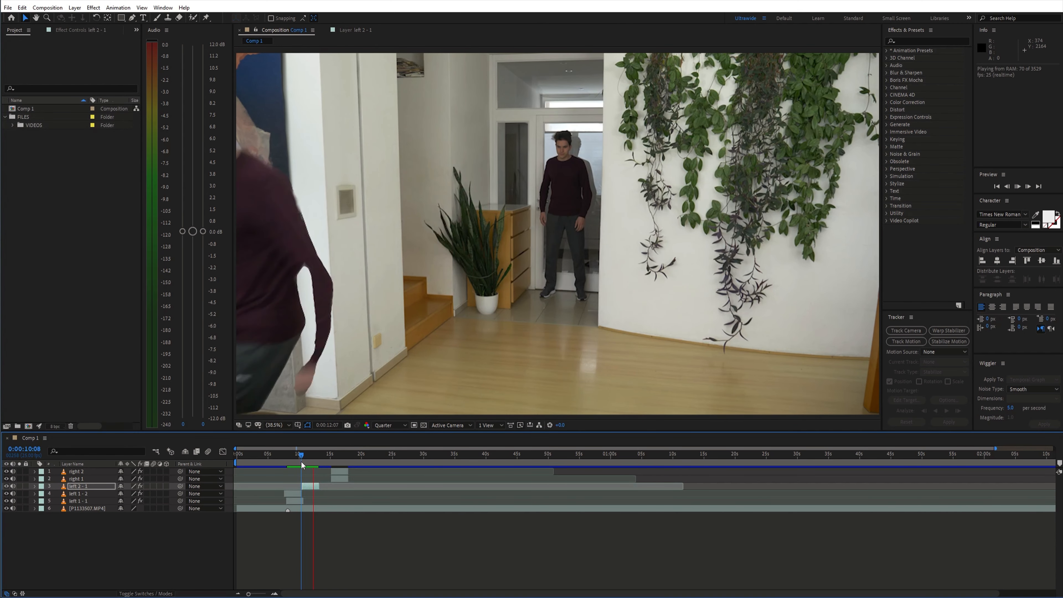
drag(310, 486, 303, 486)
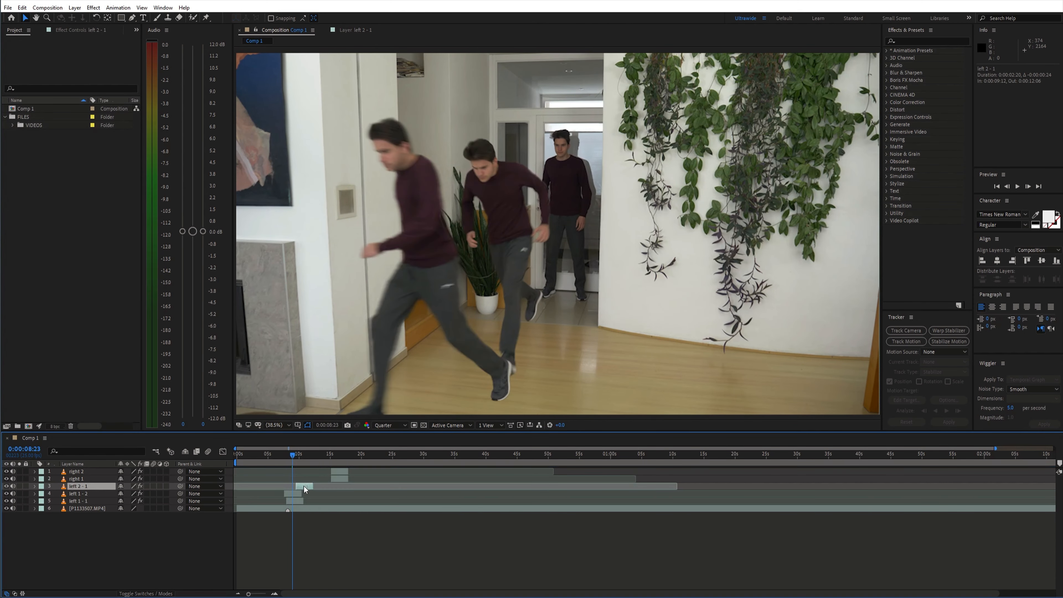
drag(104, 498, 104, 499)
click(290, 457)
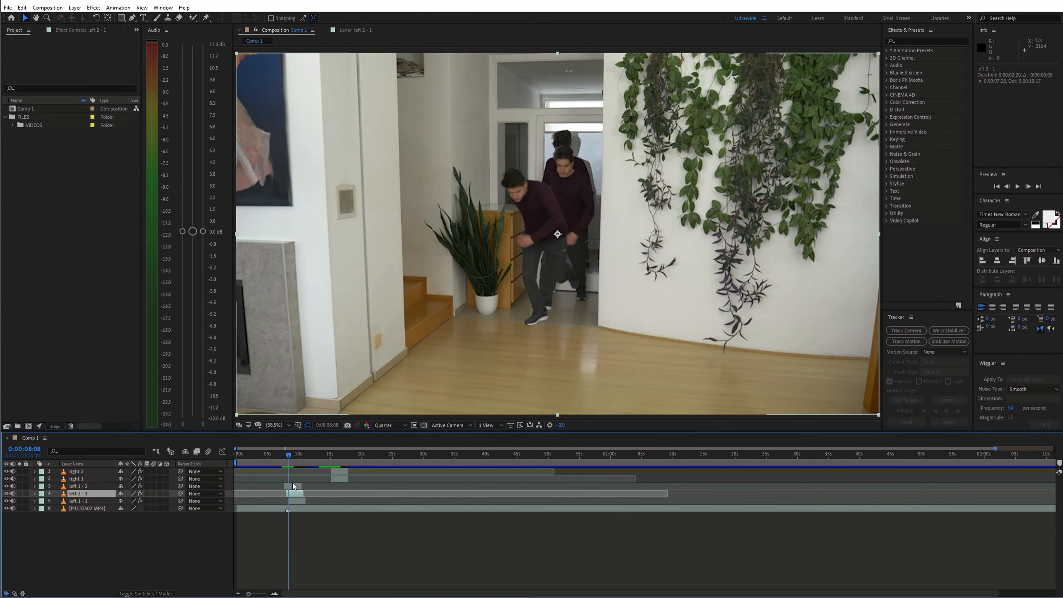
key(ctrl+bracketleft)
click(282, 454)
key(space)
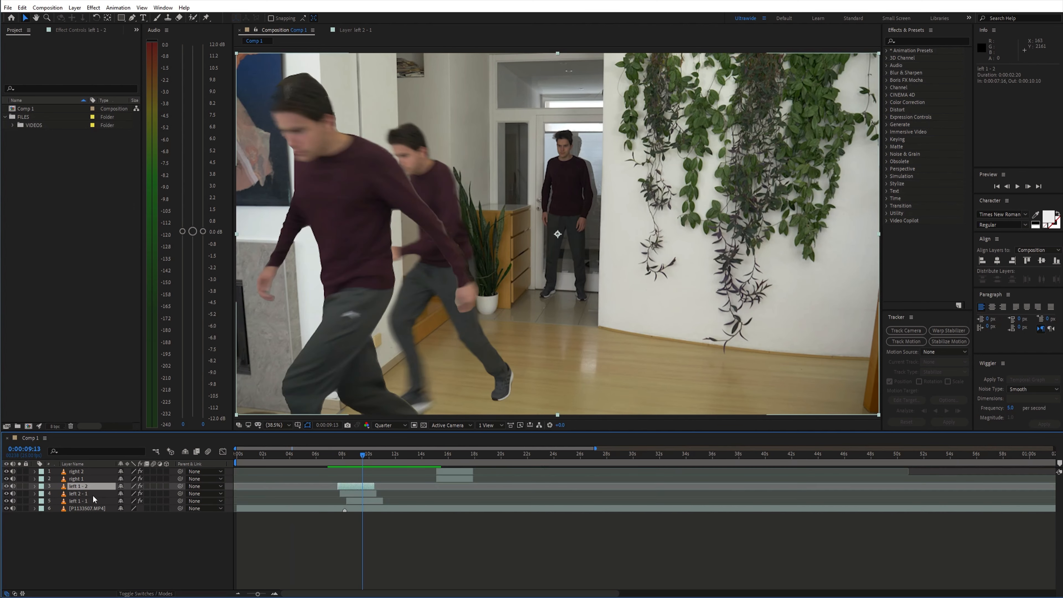
Duplicate the left 2 - 1 layer and move the copy below left 1 - 1 in the layer stack.
click(91, 494)
key(ctrl+d)
drag(89, 495, 89, 511)
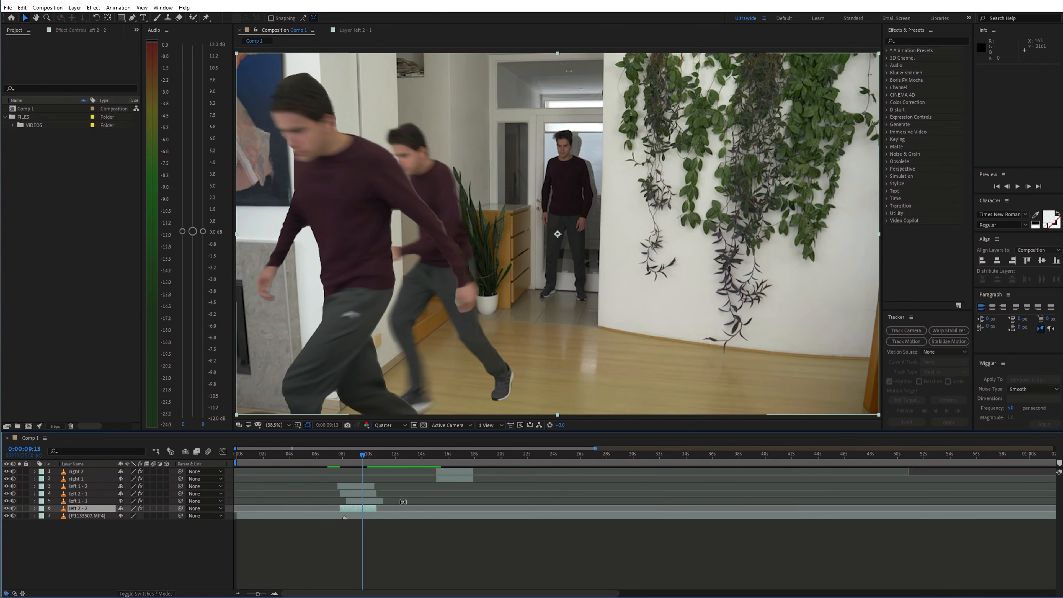
Shift the left 2 - 2 clip later and add two duplicates of left 1 - 1 beneath it, staggering each further along the timeline.
drag(364, 508, 373, 509)
drag(362, 456, 367, 464)
click(84, 501)
key(ctrl+d)
drag(366, 516, 376, 516)
key(ctrl+d)
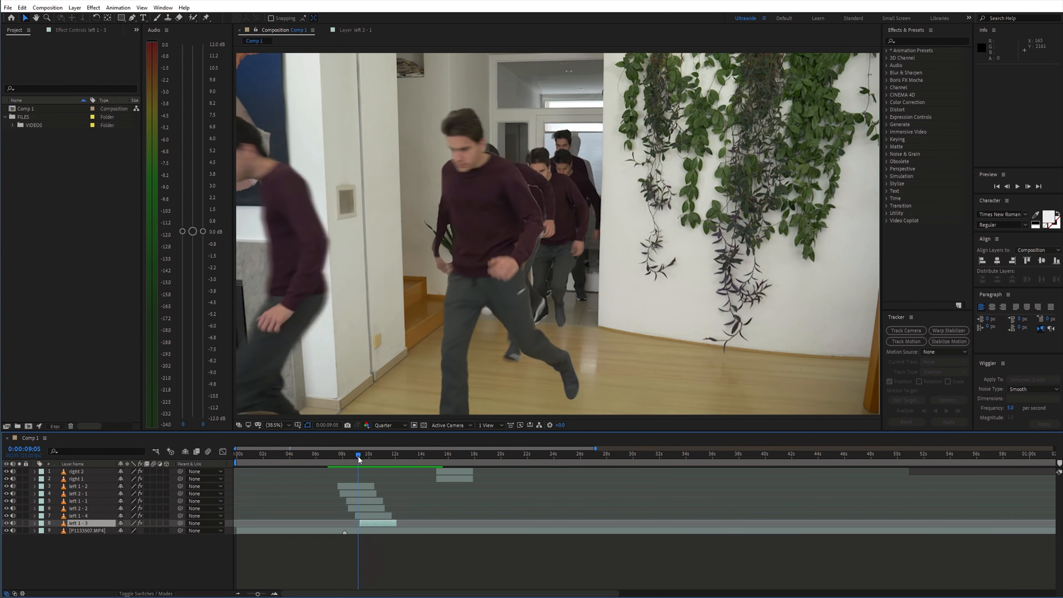
Duplicate left 2 - 2, place the copy below left 1 - 3 with a later start, and play back the run.
click(78, 509)
key(ctrl+d)
drag(79, 508, 78, 533)
drag(366, 531, 386, 530)
drag(373, 456, 335, 459)
key(space)
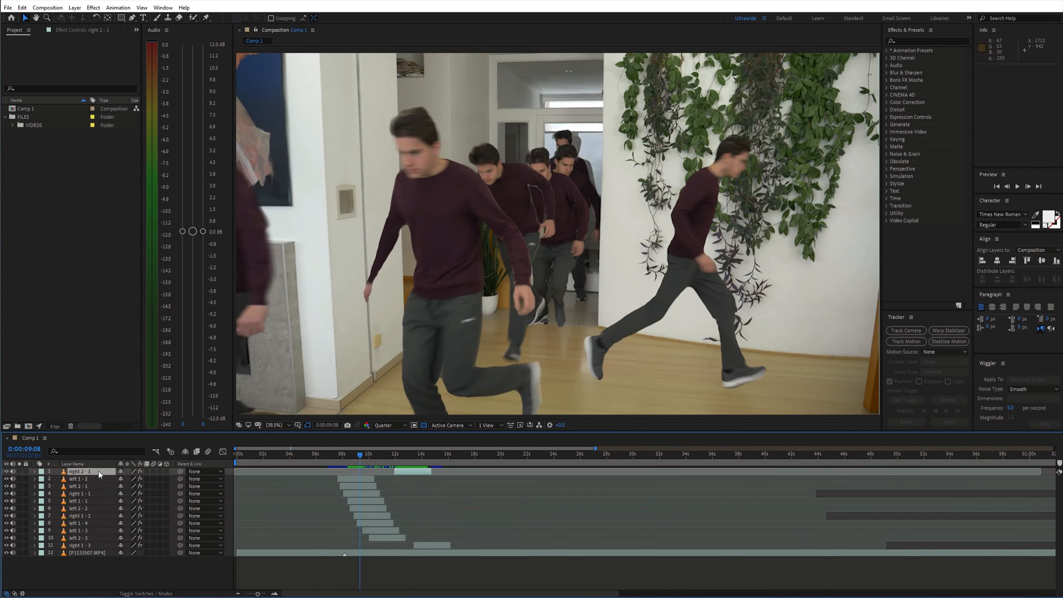
Move the right 2 - 1 layer between left 1 - 4 and left 1 - 3 in the layer stack, and review the staggered run.
drag(415, 471, 420, 526)
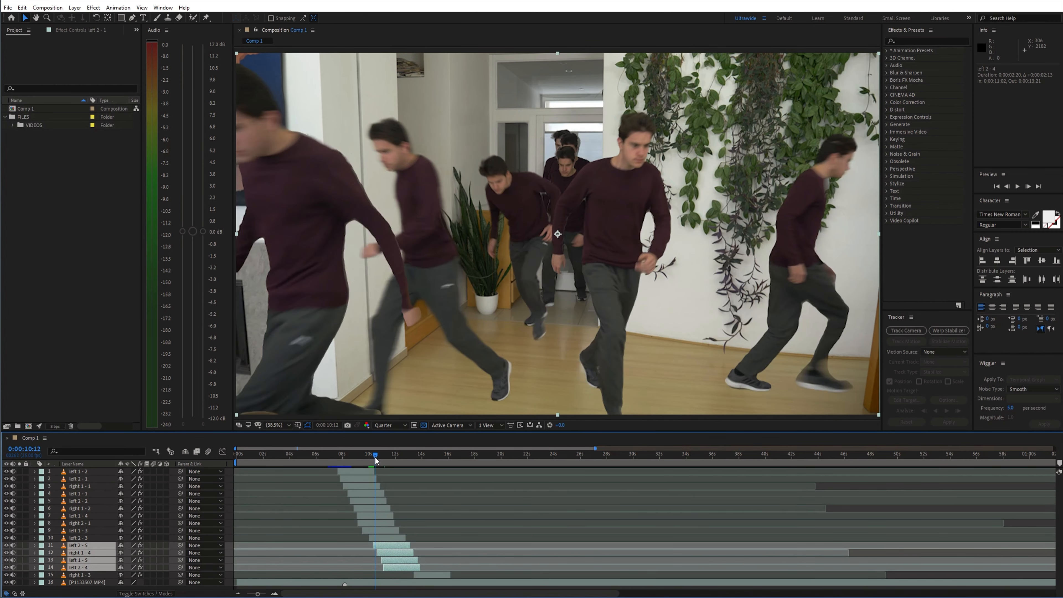
click(393, 459)
drag(393, 459, 345, 452)
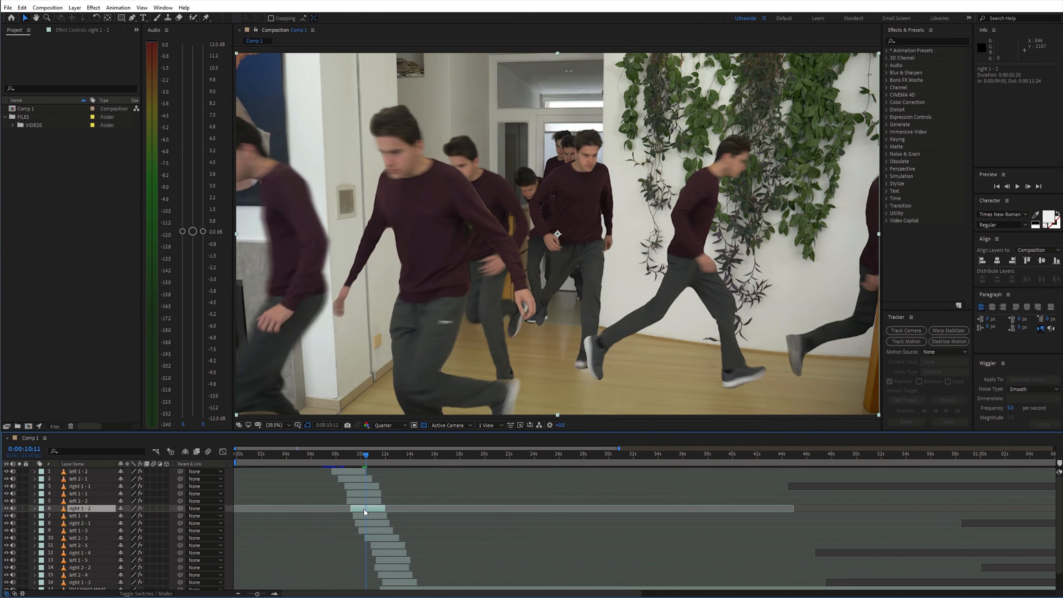
click(366, 515)
click(390, 554)
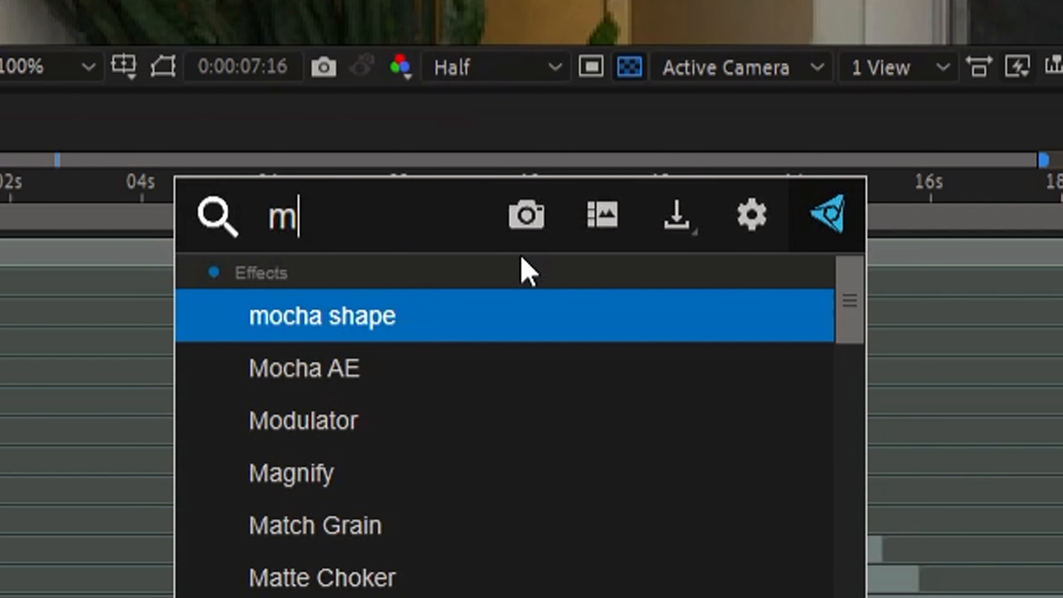
Apply Mesh Warp to the left 1 - 2 layer with 15 rows and 27 columns, and start keyframing its Distortion Mesh.
text(esh)
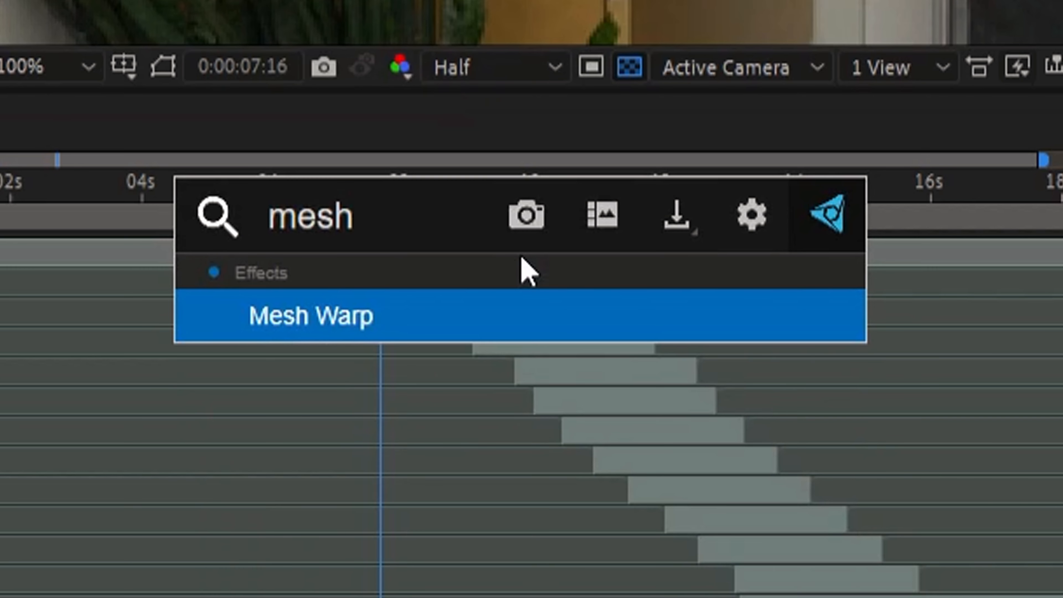
key(Return)
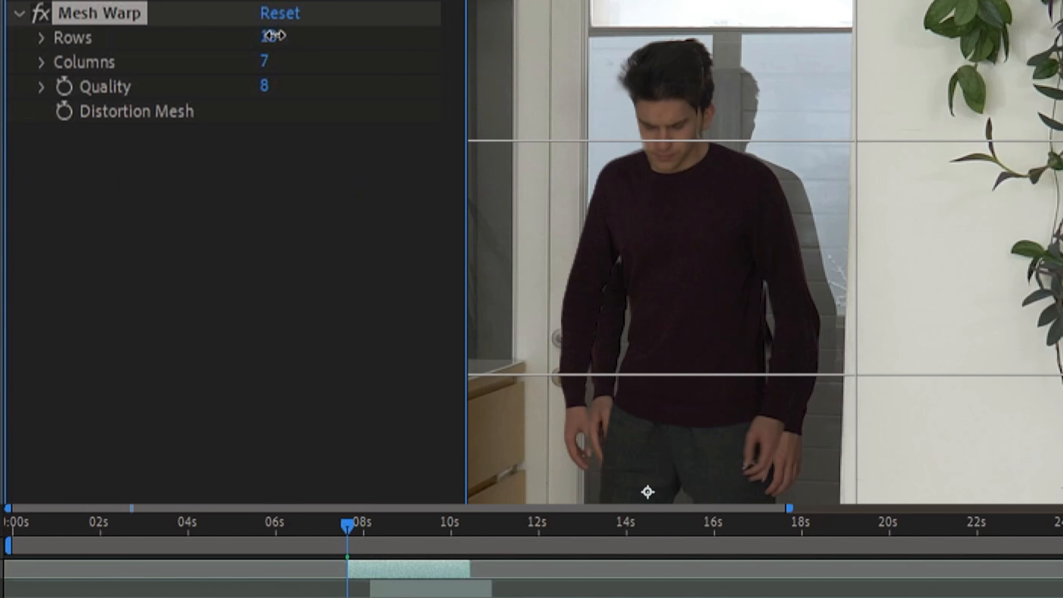
drag(273, 37, 289, 37)
drag(268, 62, 282, 64)
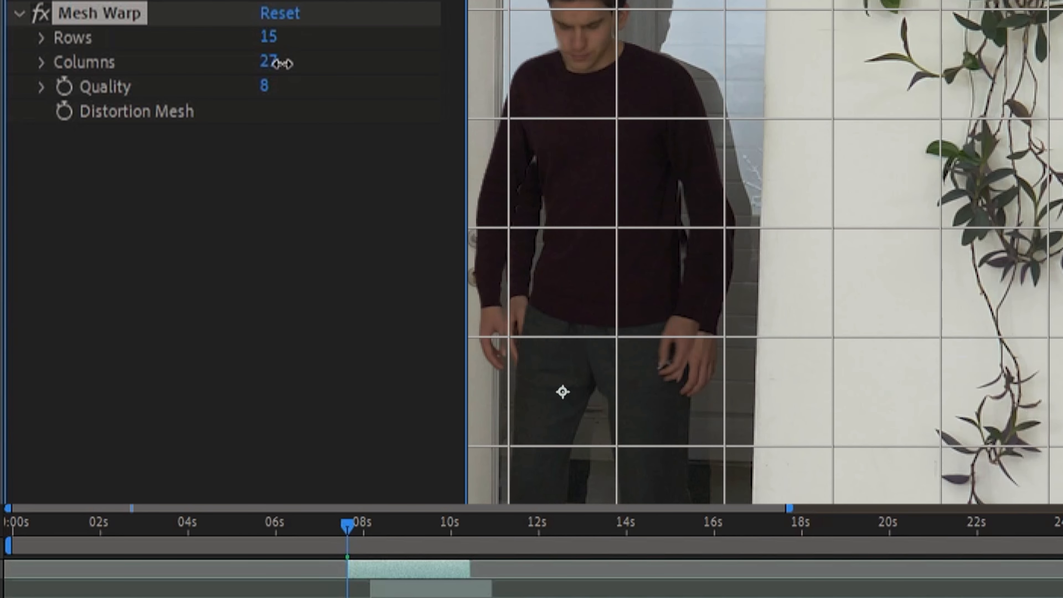
click(64, 111)
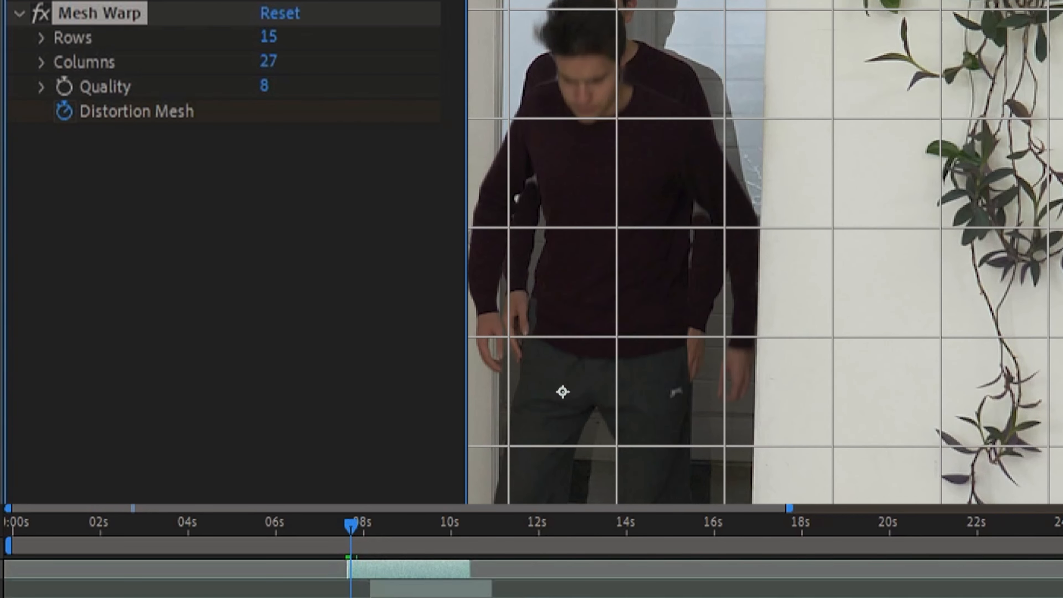
Warp the mesh around the clone's arms, torso and hips at the clip's start to match the original man's pose.
key(Page_Up)
key(Page_Up)
drag(725, 336, 744, 350)
drag(617, 337, 646, 350)
drag(725, 447, 743, 452)
drag(725, 228, 733, 228)
drag(657, 201, 637, 337)
key(u)
drag(490, 254, 501, 252)
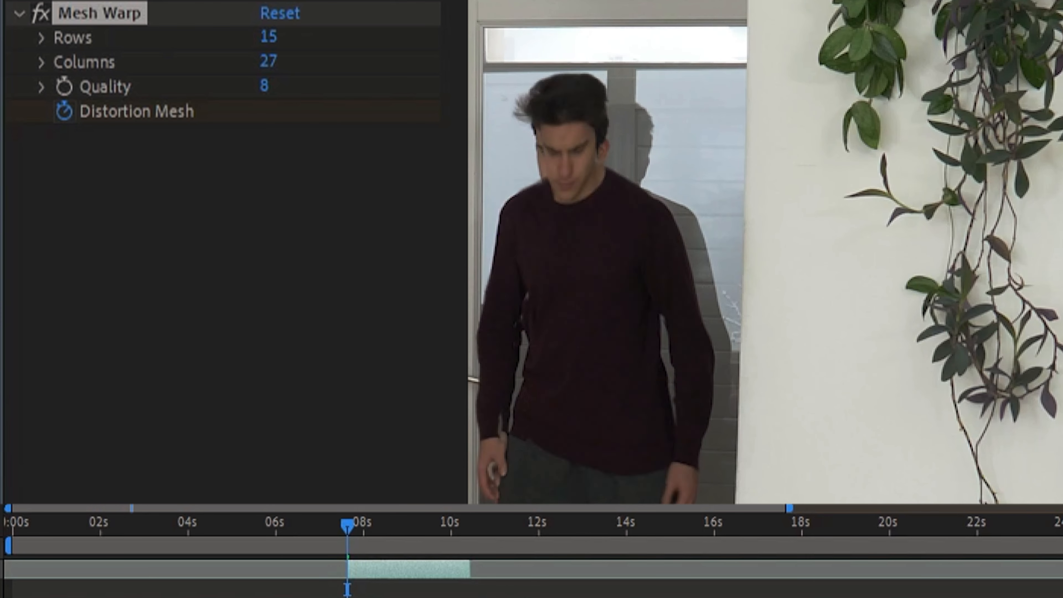
Keyframe the left 1 - 2 layer's Opacity from 0% at 0:00:07:16 to 100% at 0:00:07:18.
key(Page_Up)
key(Page_Down)
key(Page_Down)
key(Page_Down)
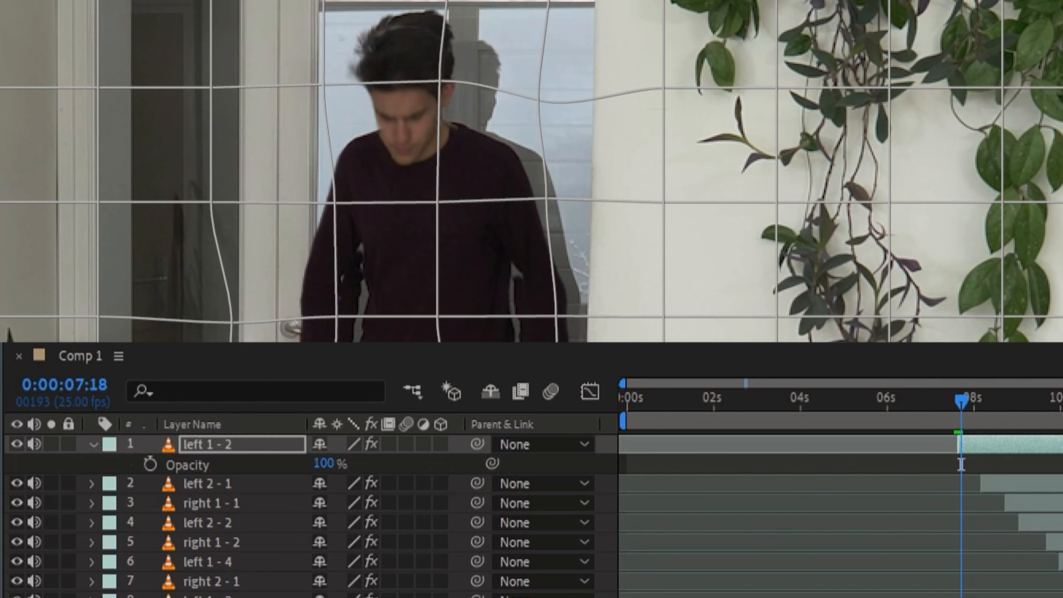
click(150, 464)
key(Page_Up)
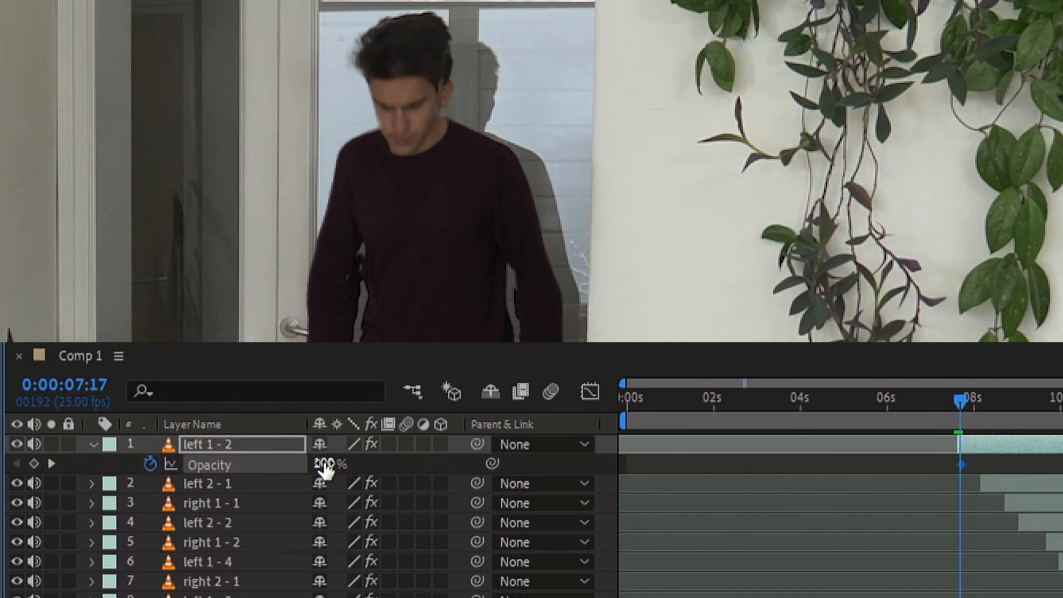
key(Page_Up)
key(Page_Up)
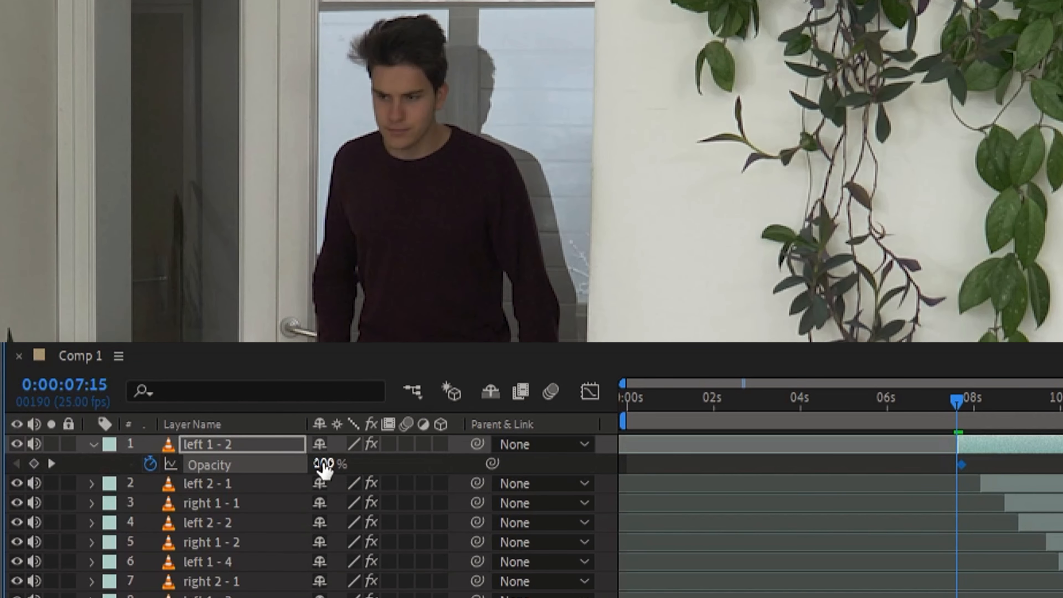
key(Page_Down)
key(Return)
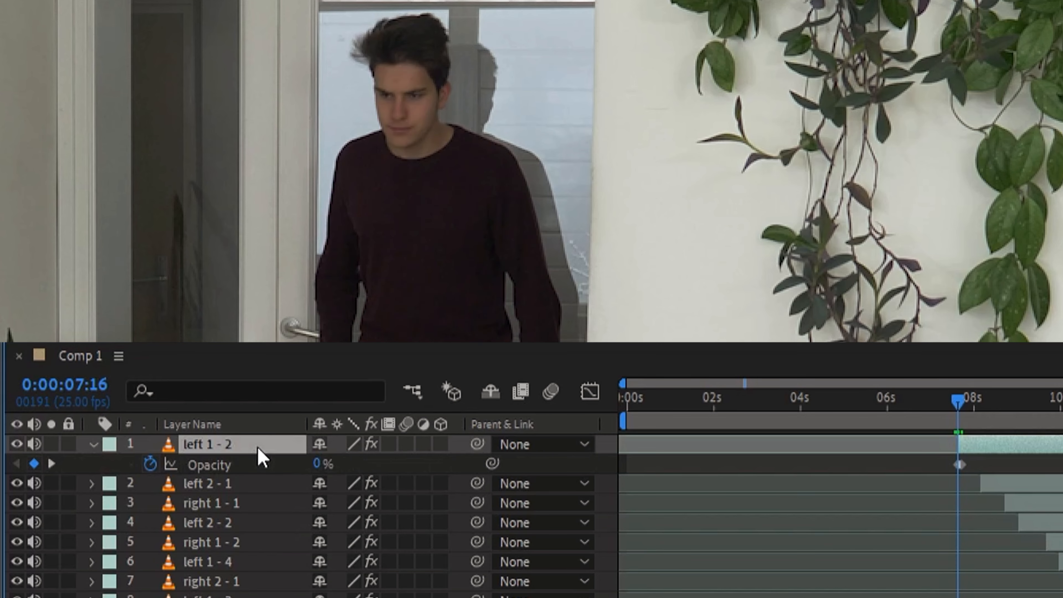
key(Page_Down)
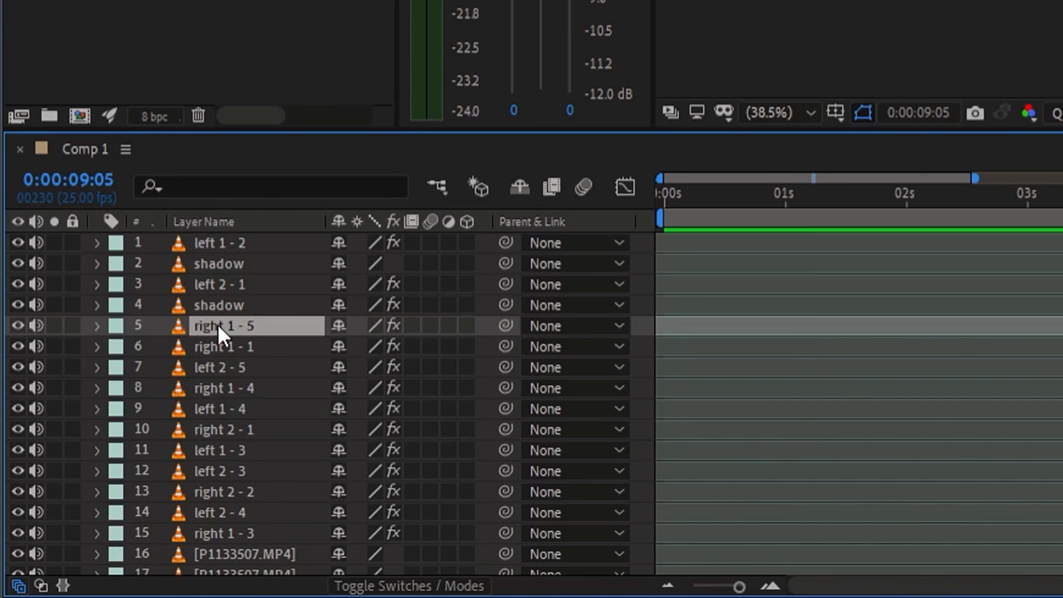
Move the right 1 - 5 copy below right 1 - 1, rename it as shadow, and delete its Roto Brush & Refine Edge effect.
drag(221, 335, 226, 347)
key(Return)
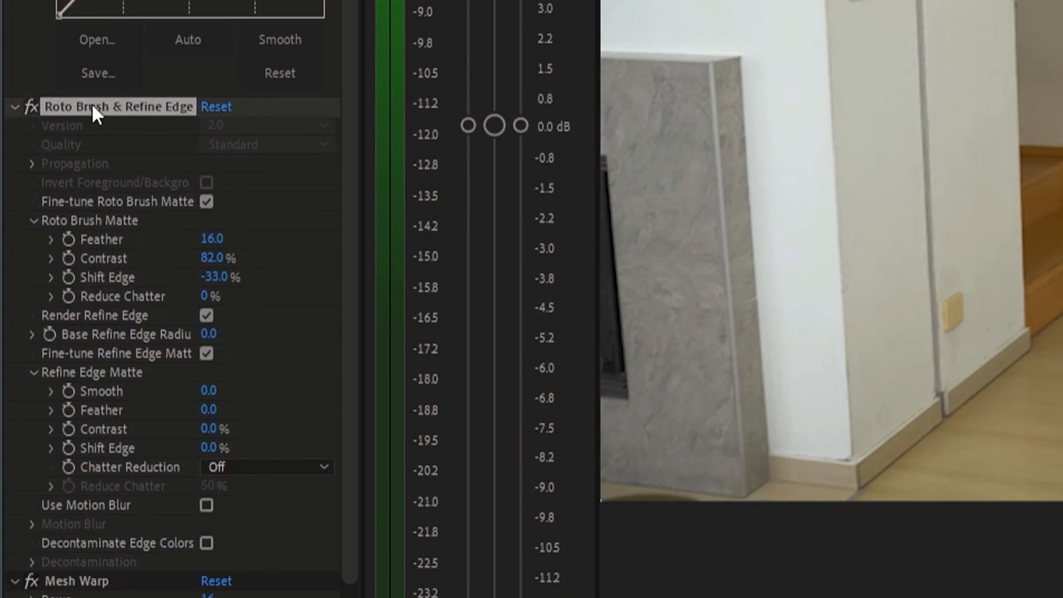
key(Delete)
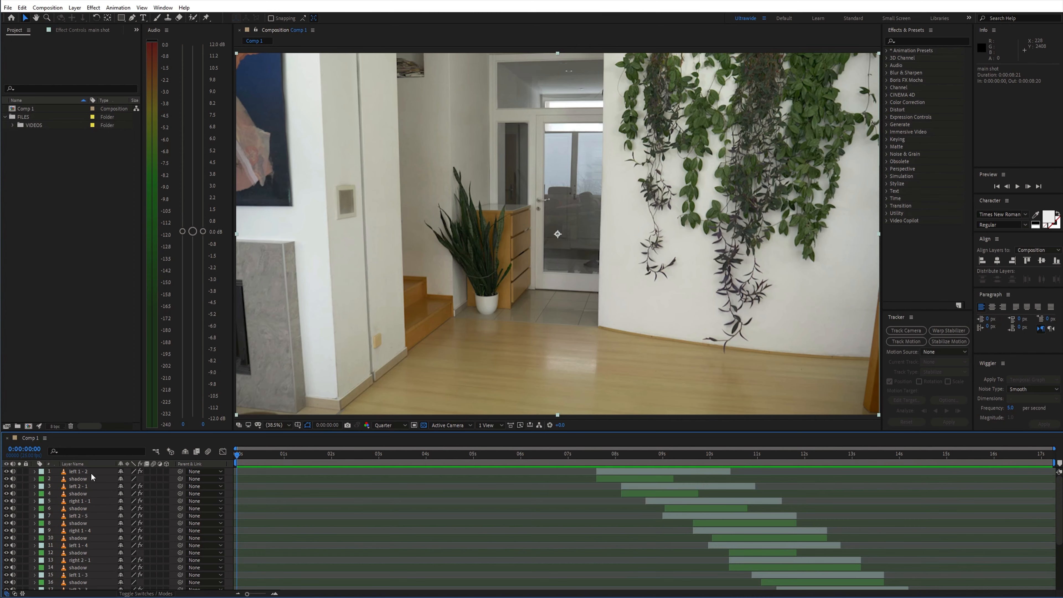
Pre-compose all layers of the composition as Pre-comp 1, moving all attributes into the new composition.
key(ctrl+a)
right_click(90, 473)
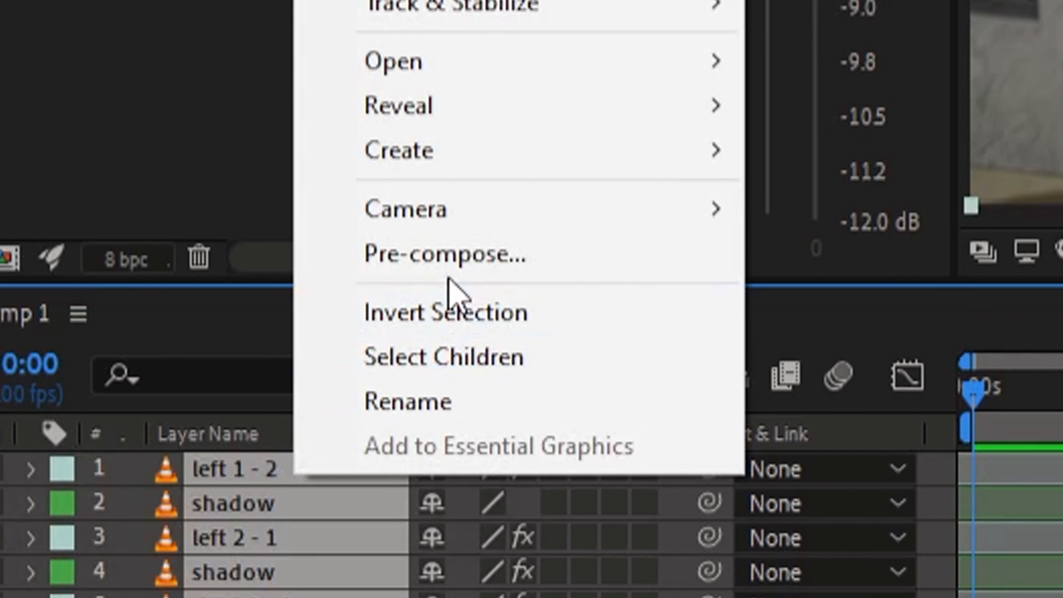
click(448, 275)
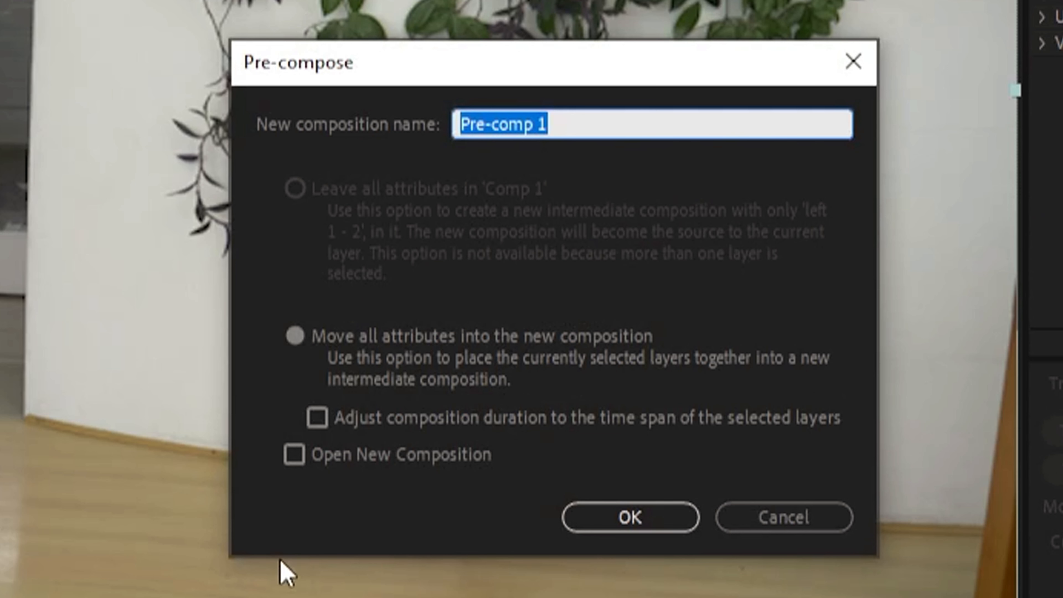
click(577, 519)
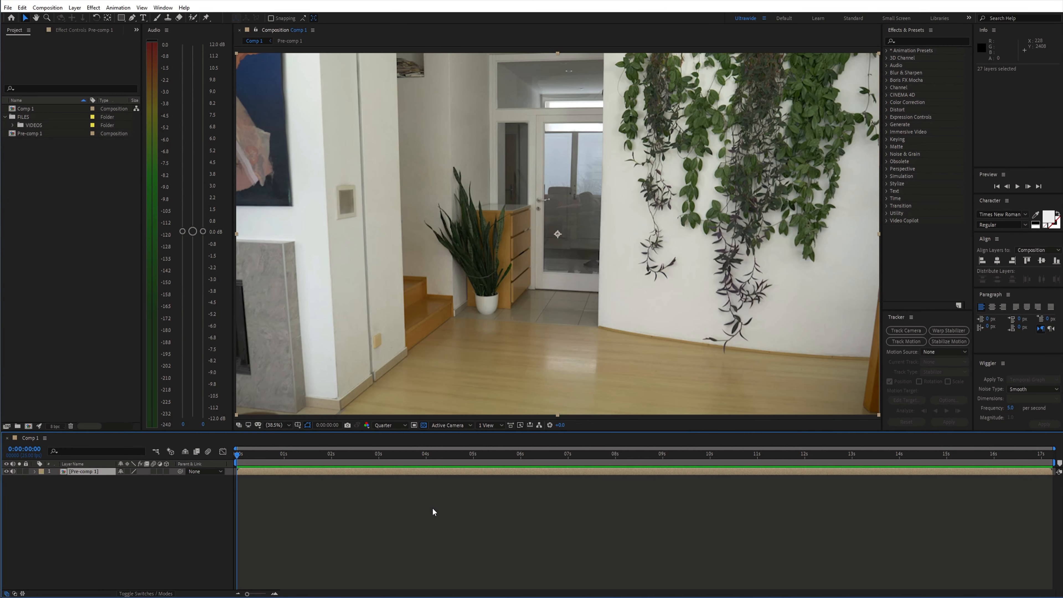